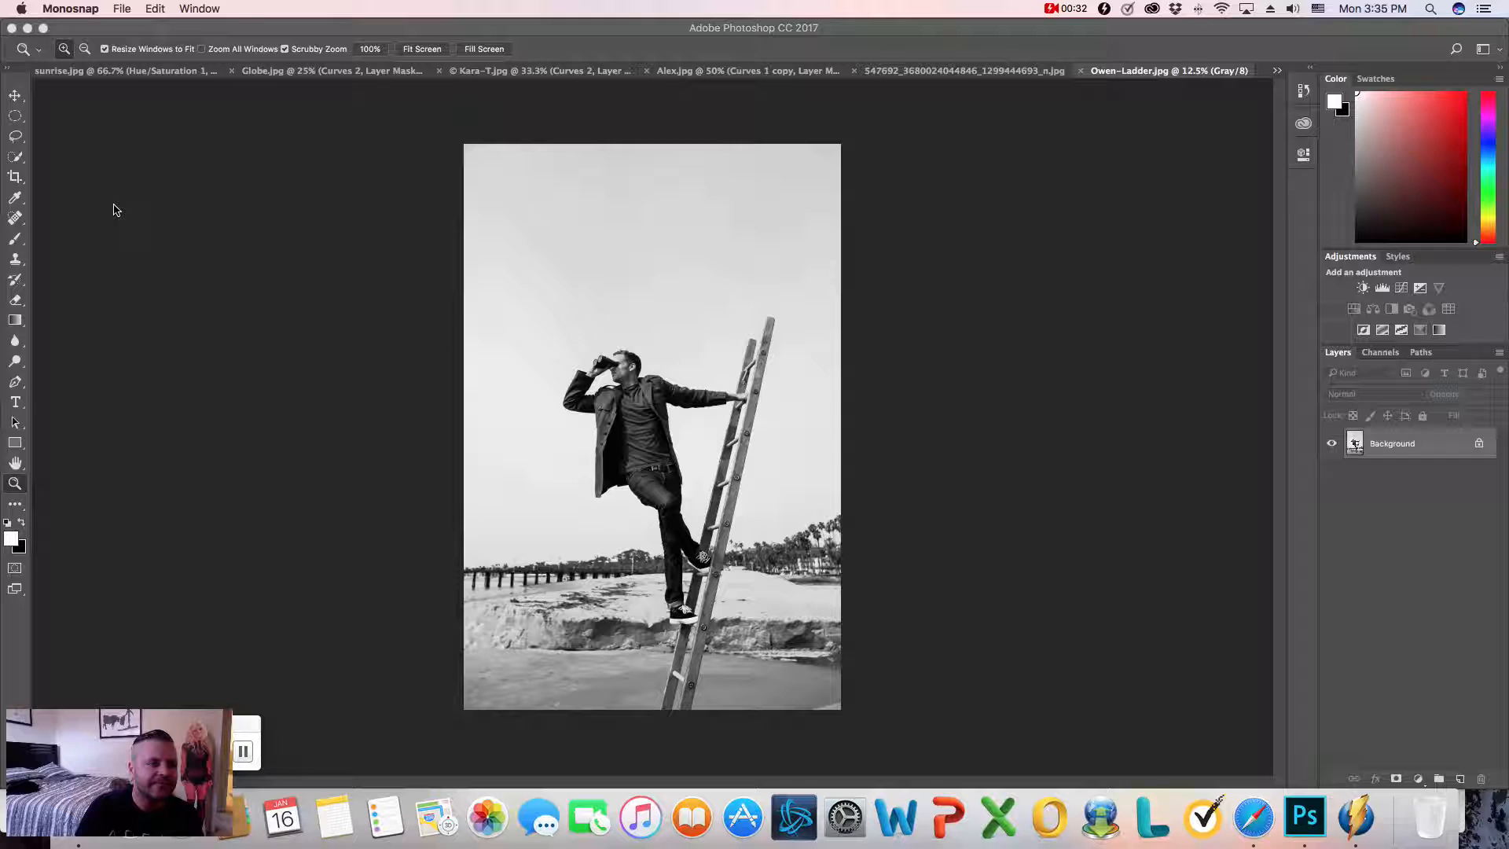
Activate the Crop tool and set its composition overlay to Rule of Thirds
left_click(14, 177)
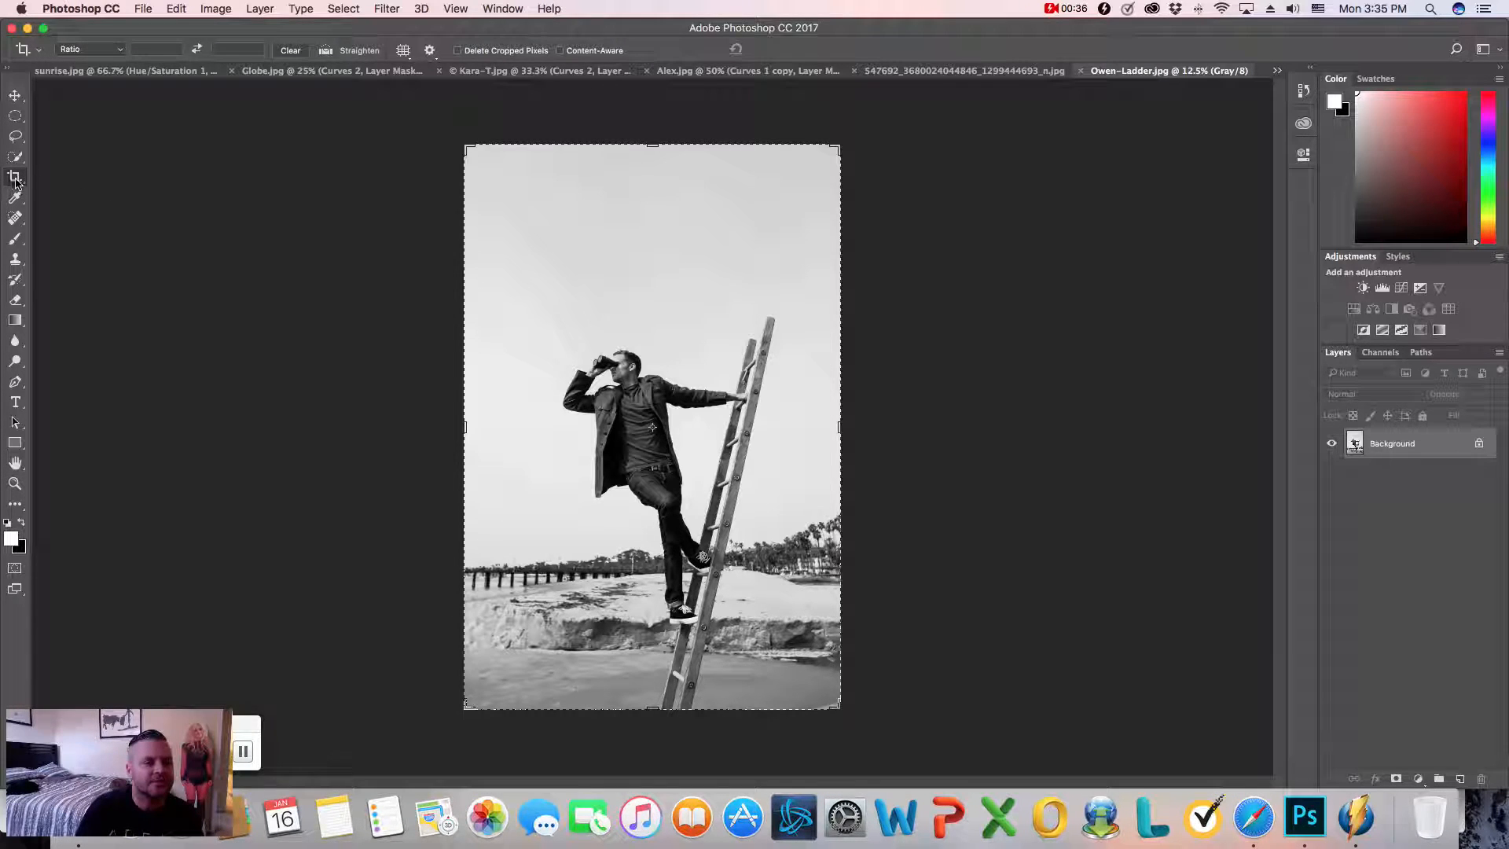
left_click(16, 182)
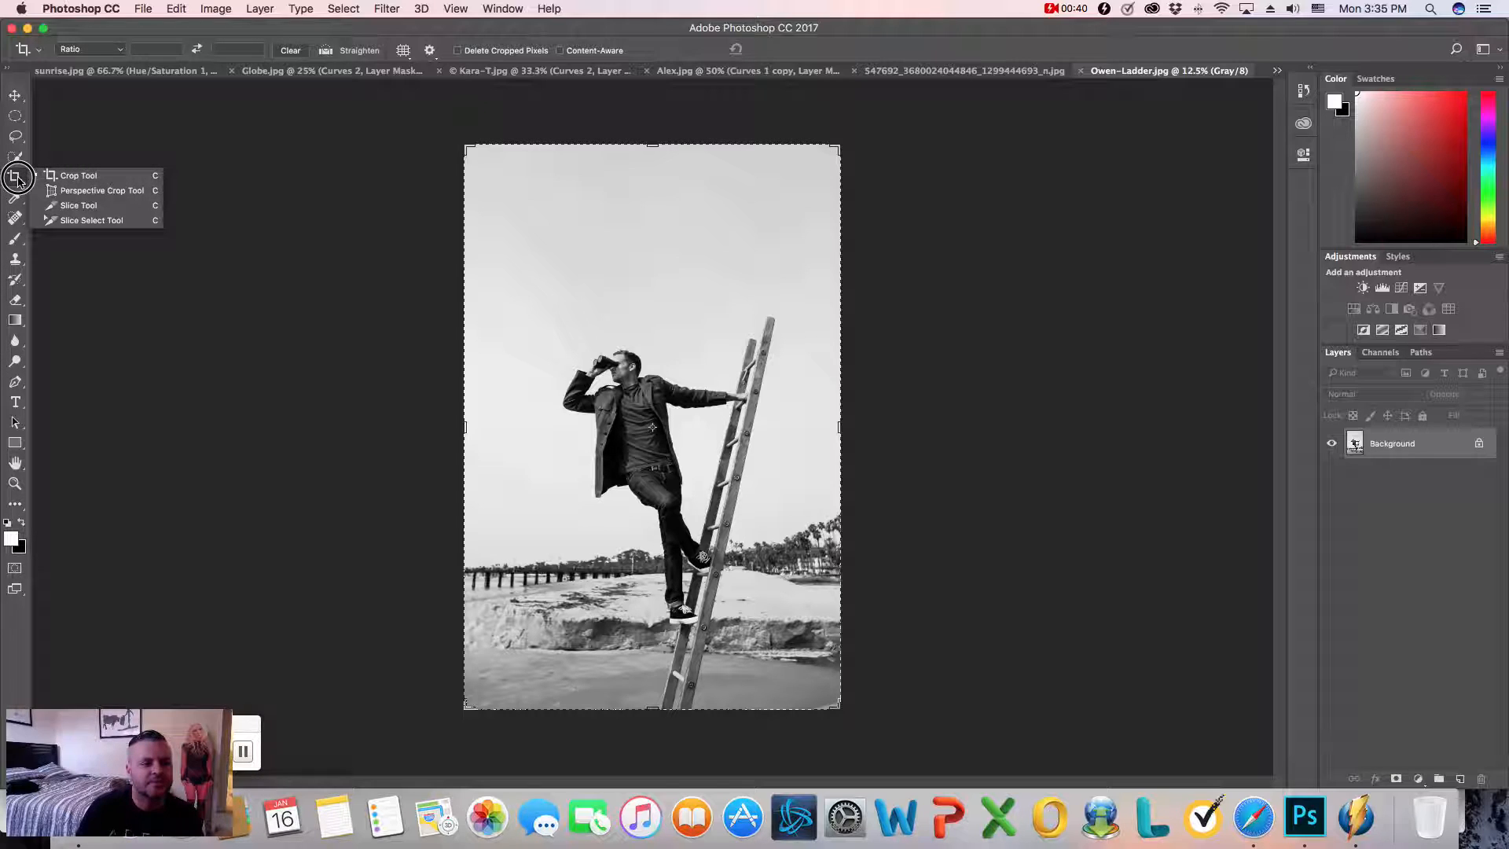
left_click(78, 175)
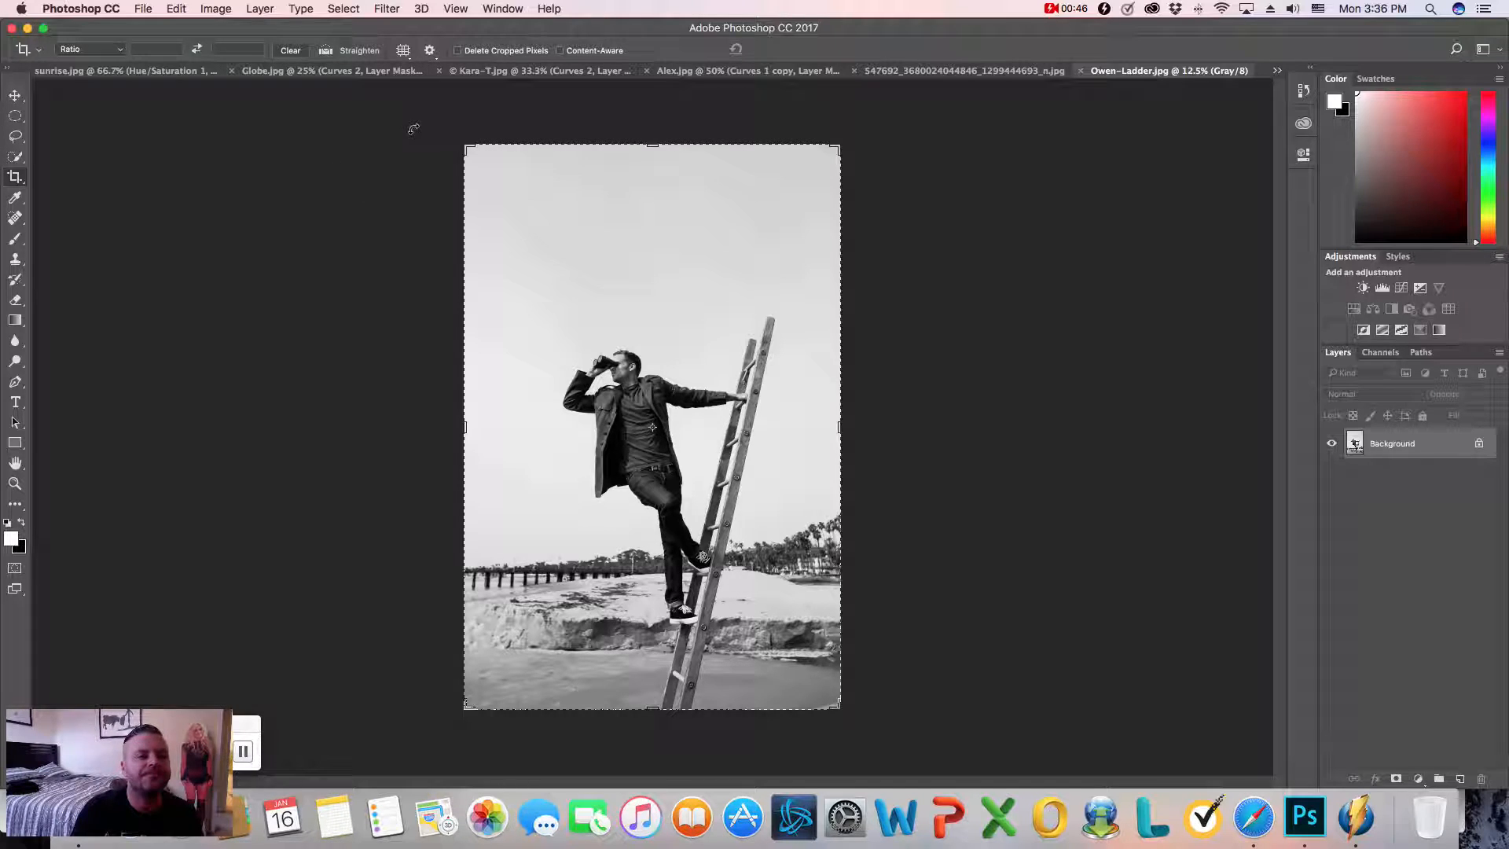
left_click(409, 59)
left_click(408, 59)
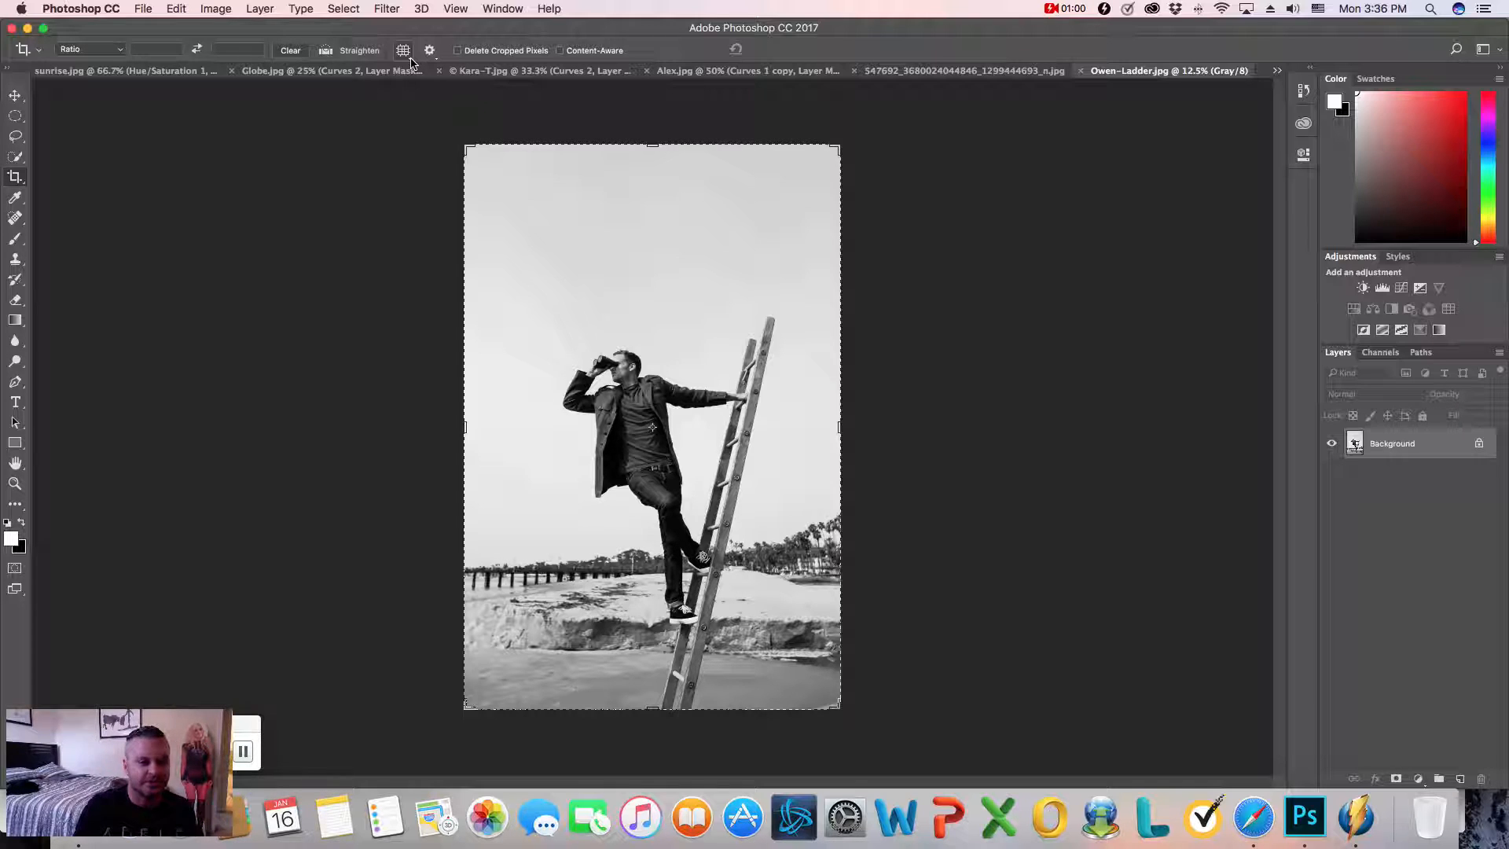
left_click(404, 52)
left_click(411, 58)
left_click(410, 58)
left_click(412, 65)
left_click(409, 63)
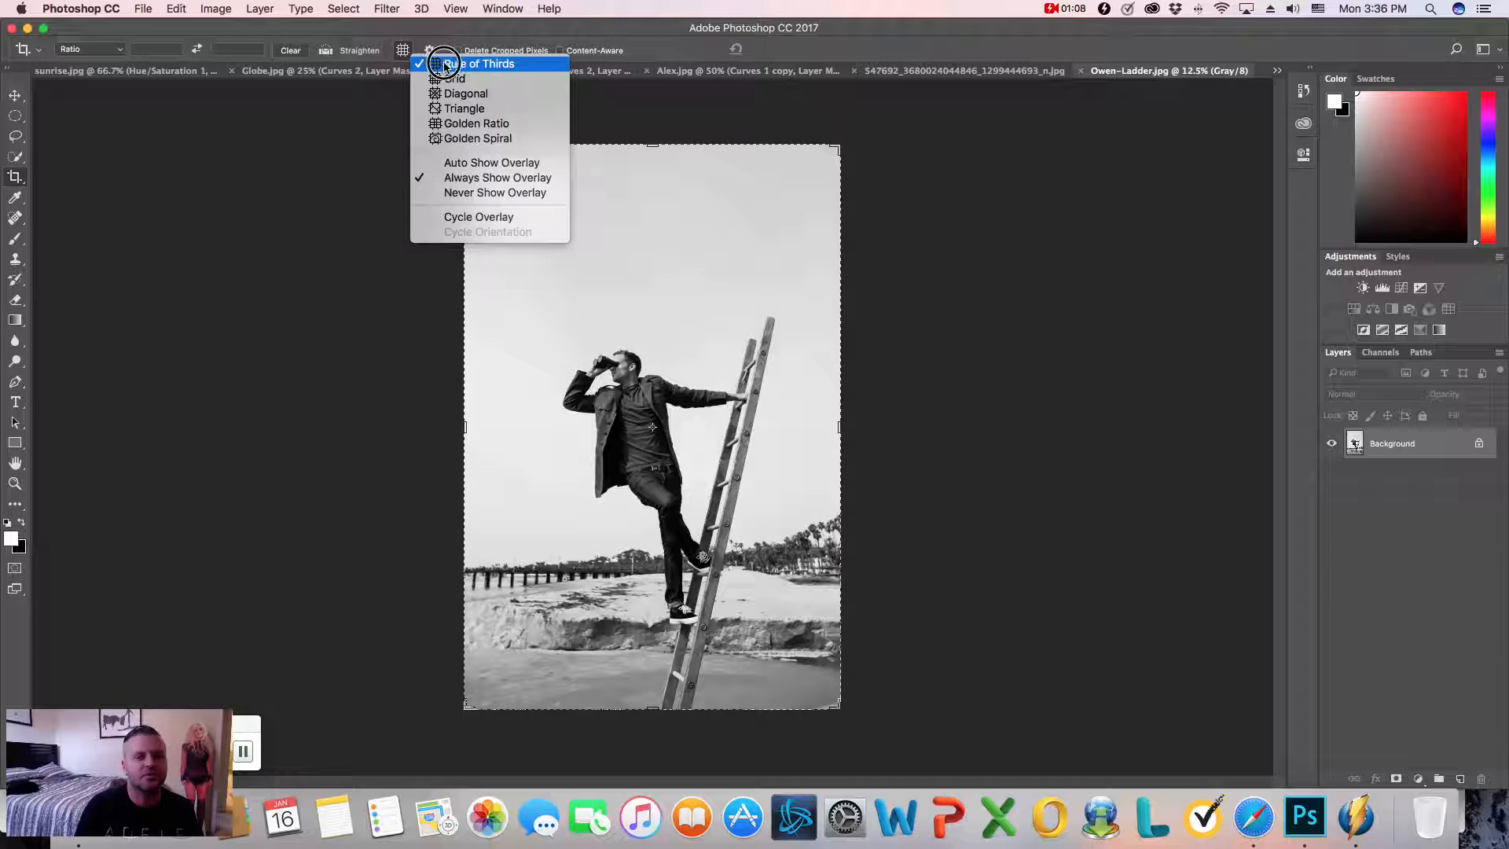
left_click(445, 64)
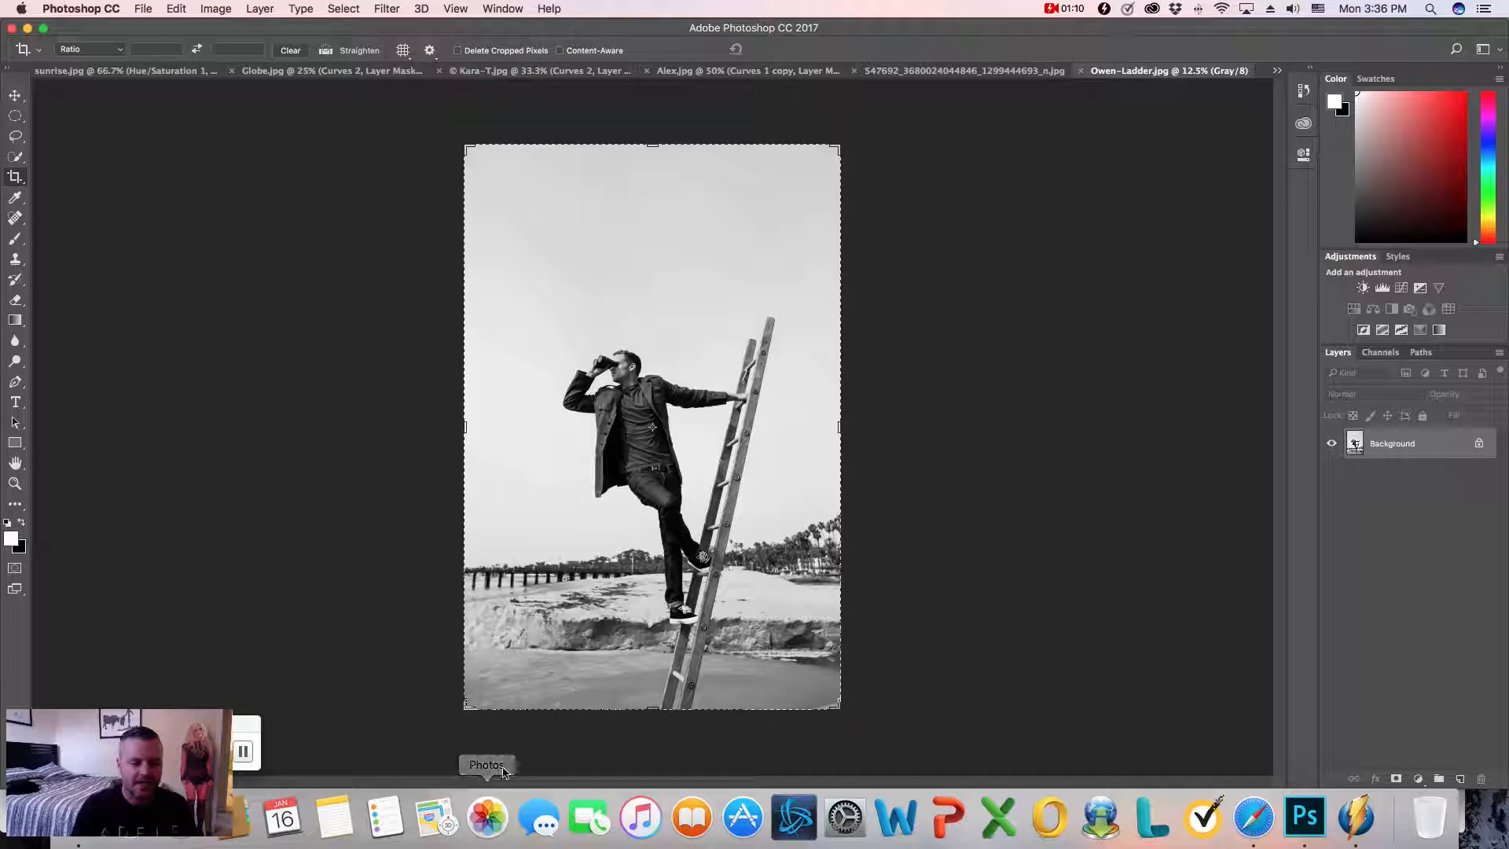
Try cropping the photo shifted slightly up and right in the crop frame with Delete Cropped Pixels off, and undo the crop
left_click(464, 705)
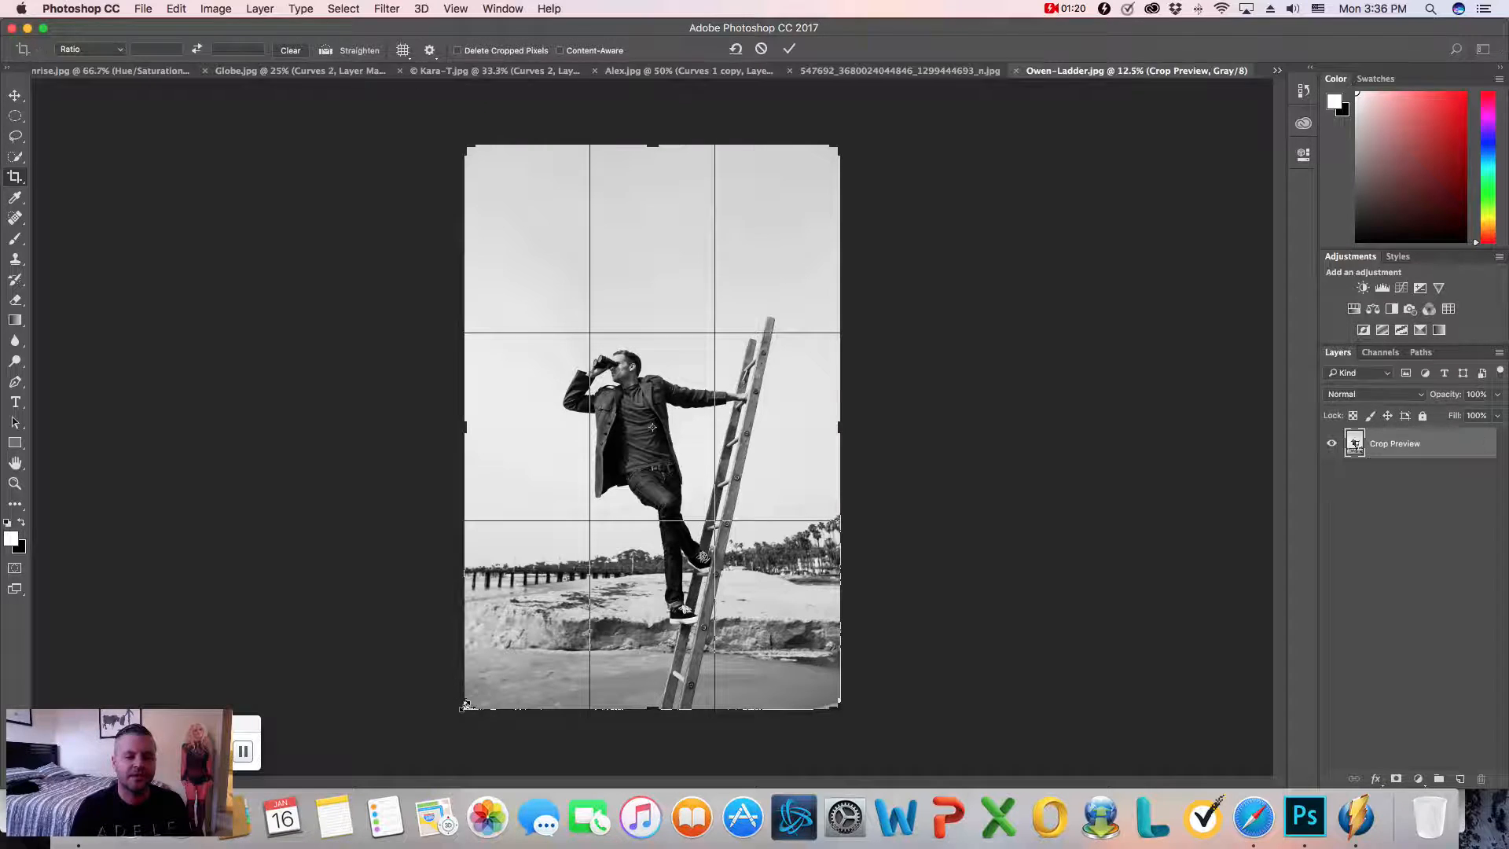
mouse_move(656, 586)
left_mouse_down()
mouse_move(664, 601)
mouse_move(676, 575)
mouse_move(660, 537)
mouse_move(679, 637)
mouse_move(668, 559)
mouse_move(663, 578)
left_mouse_up()
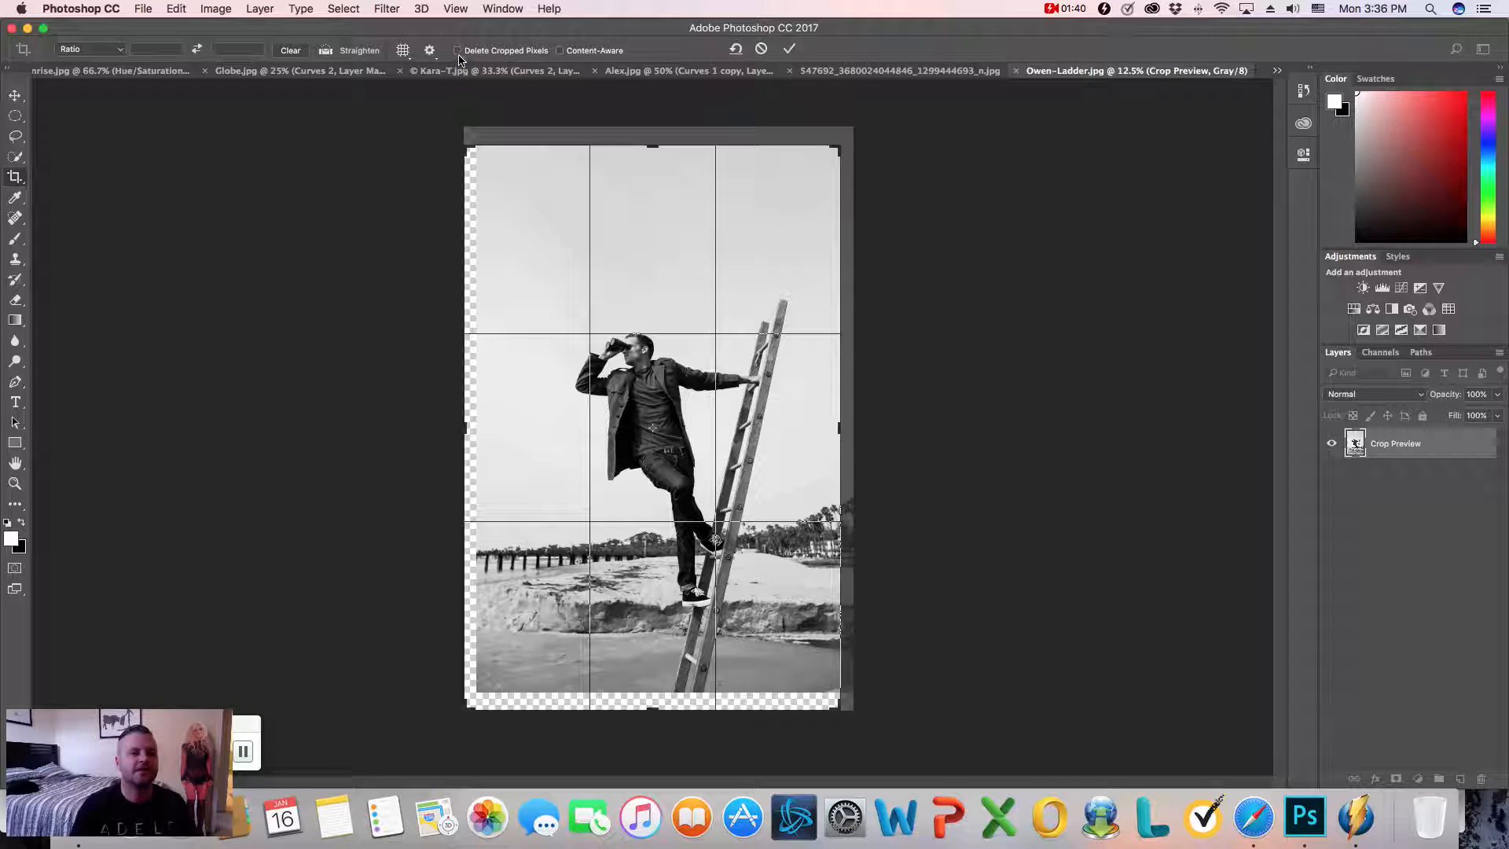
left_click(457, 51)
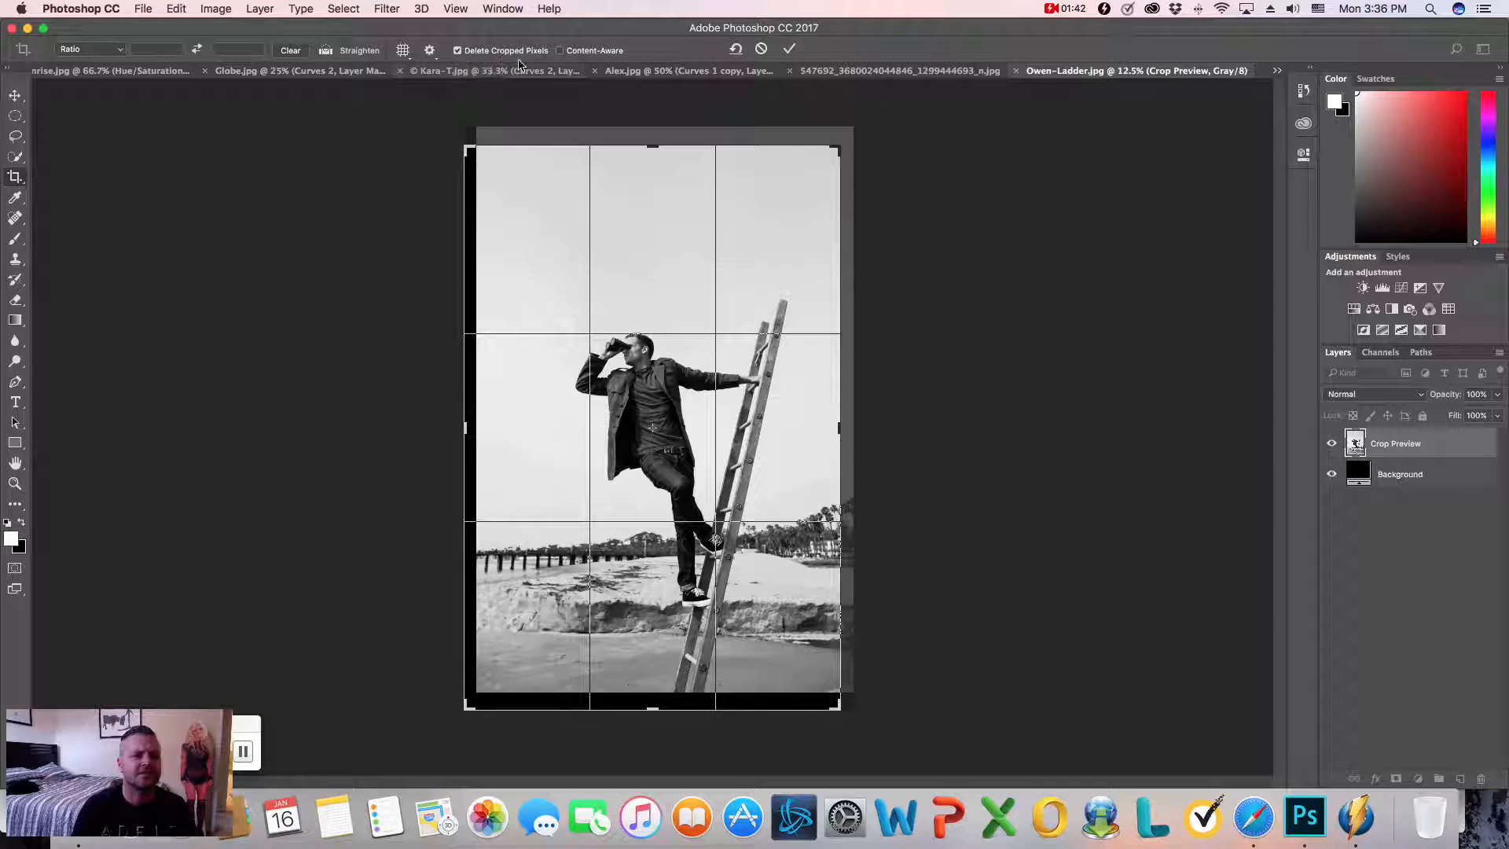
left_click(456, 51)
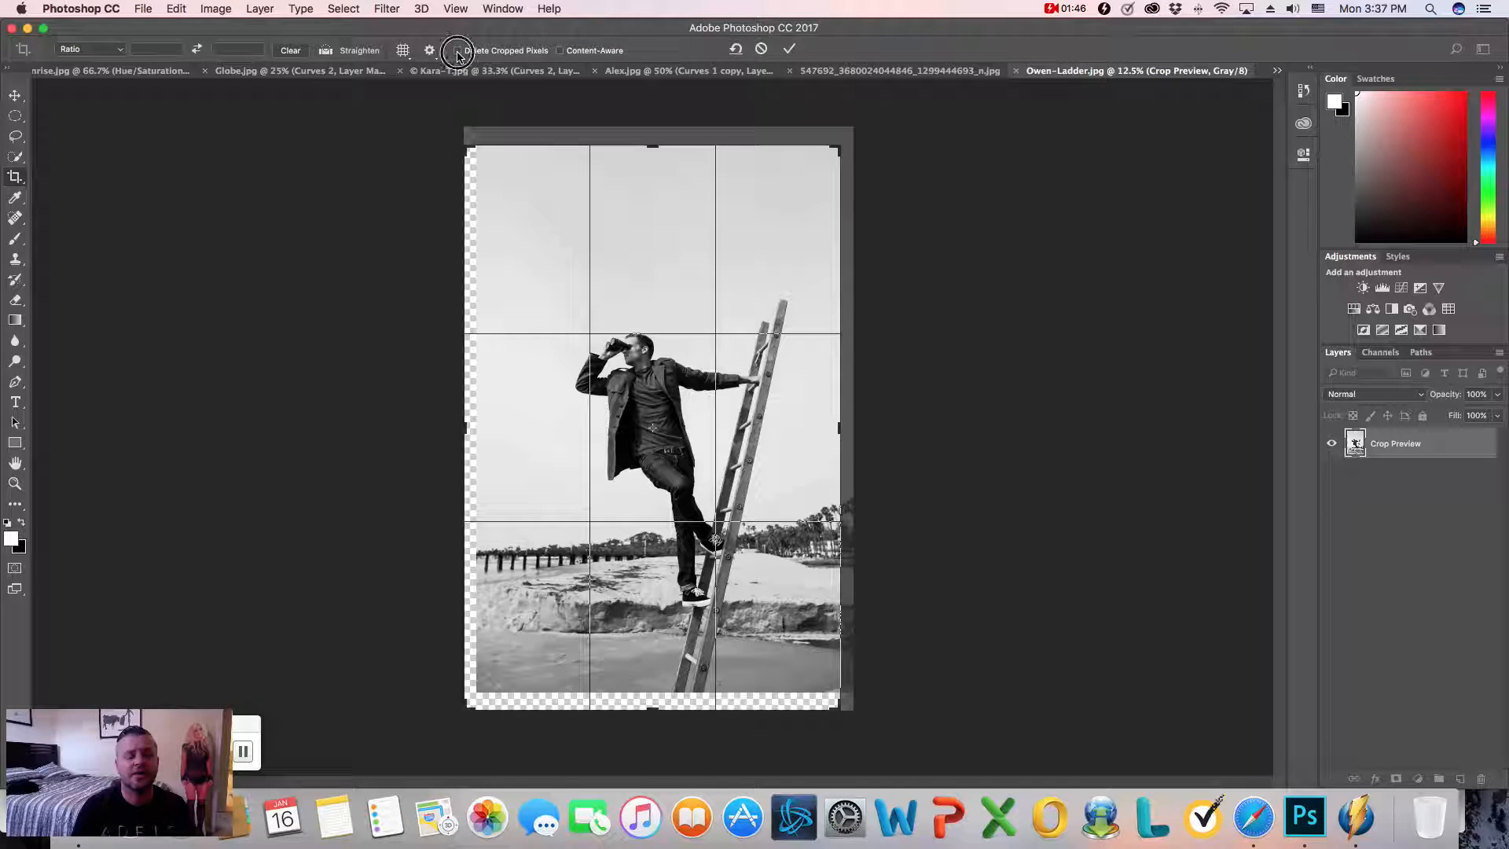
left_click(458, 51)
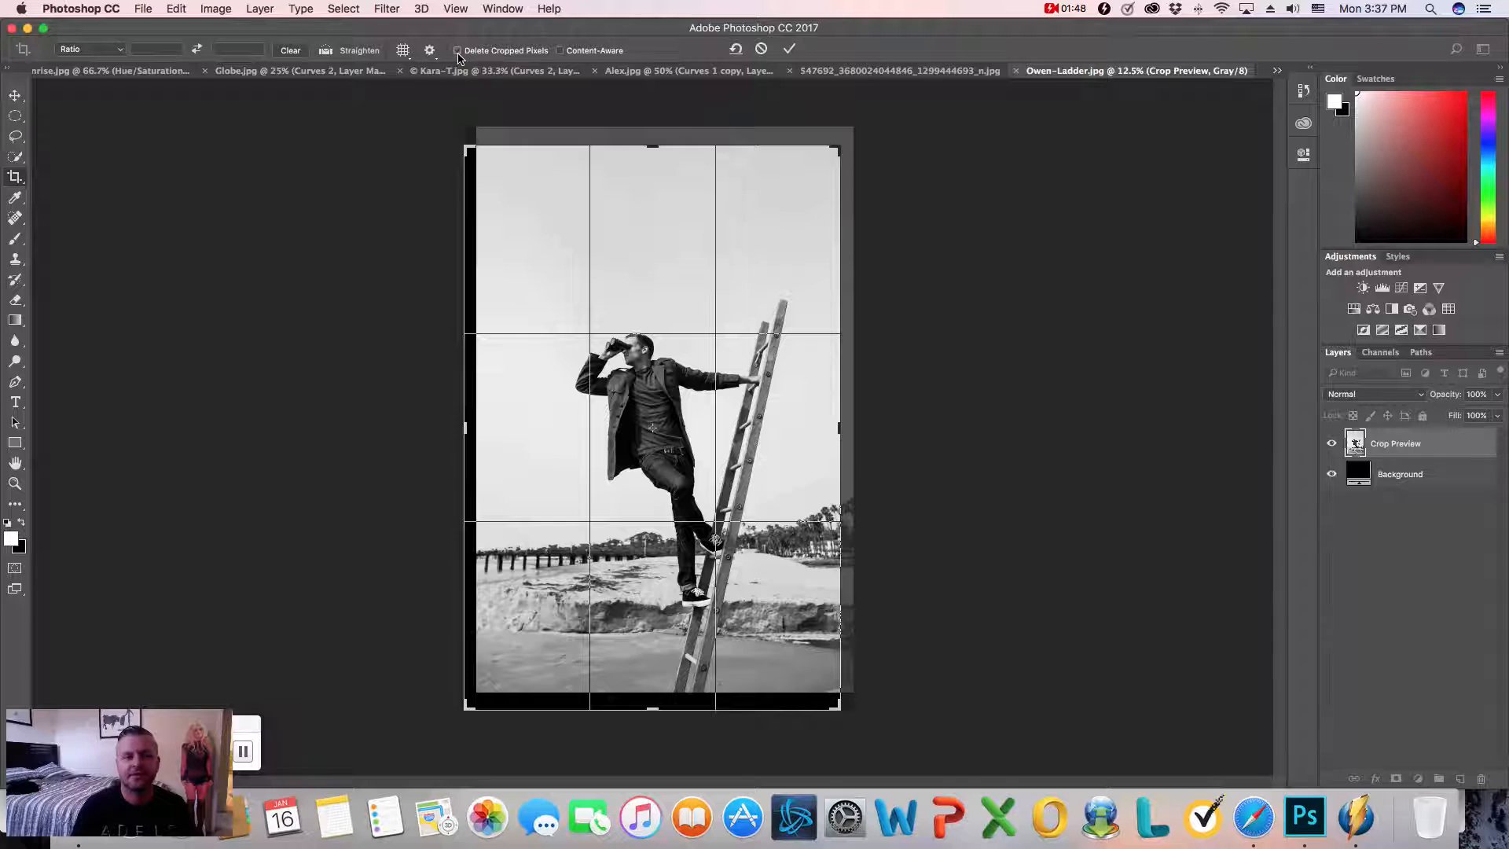
left_click(458, 52)
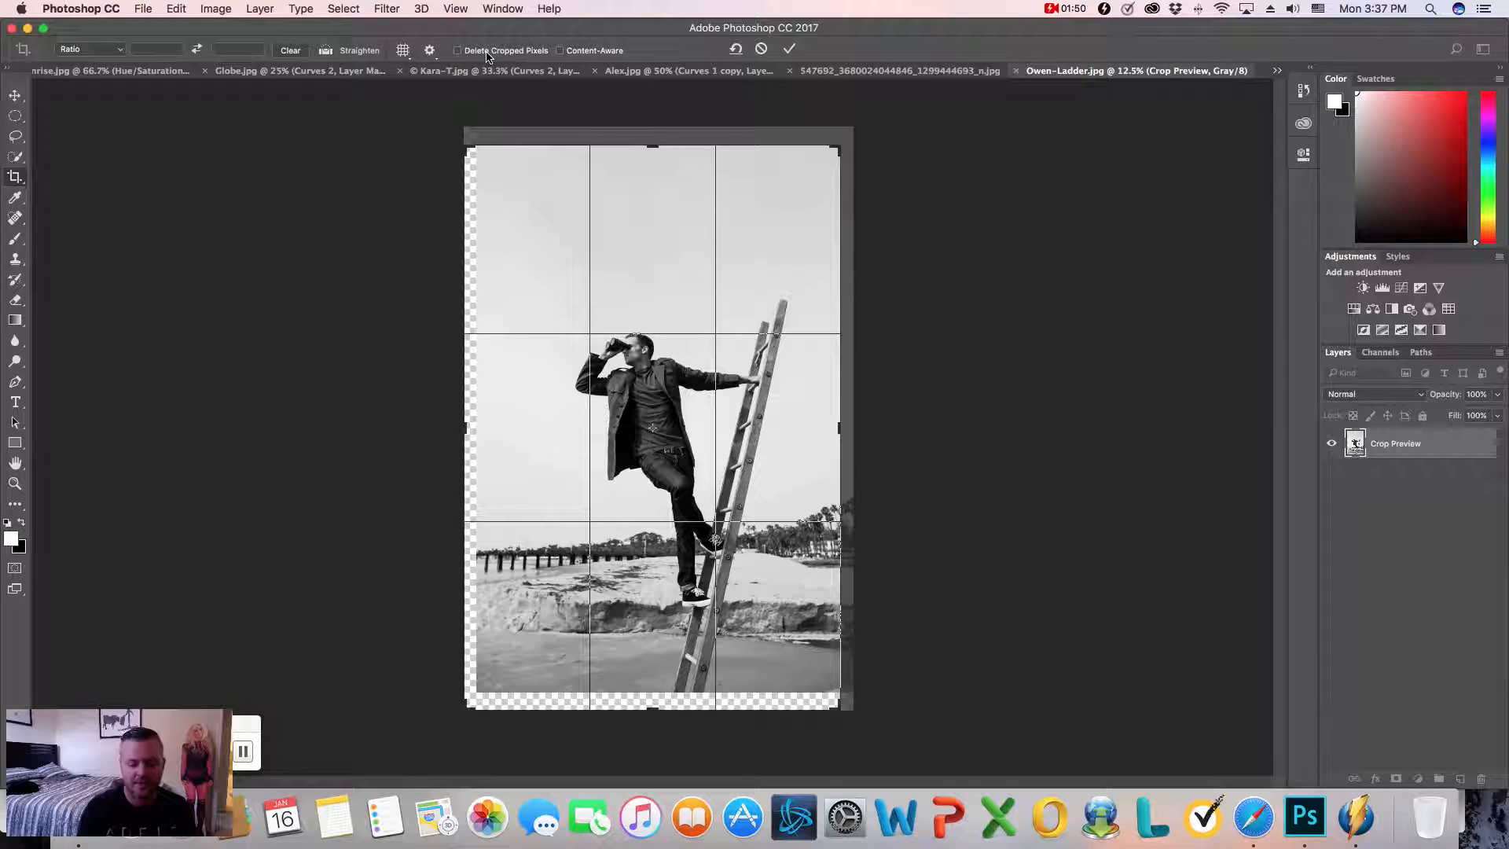
key("Return")
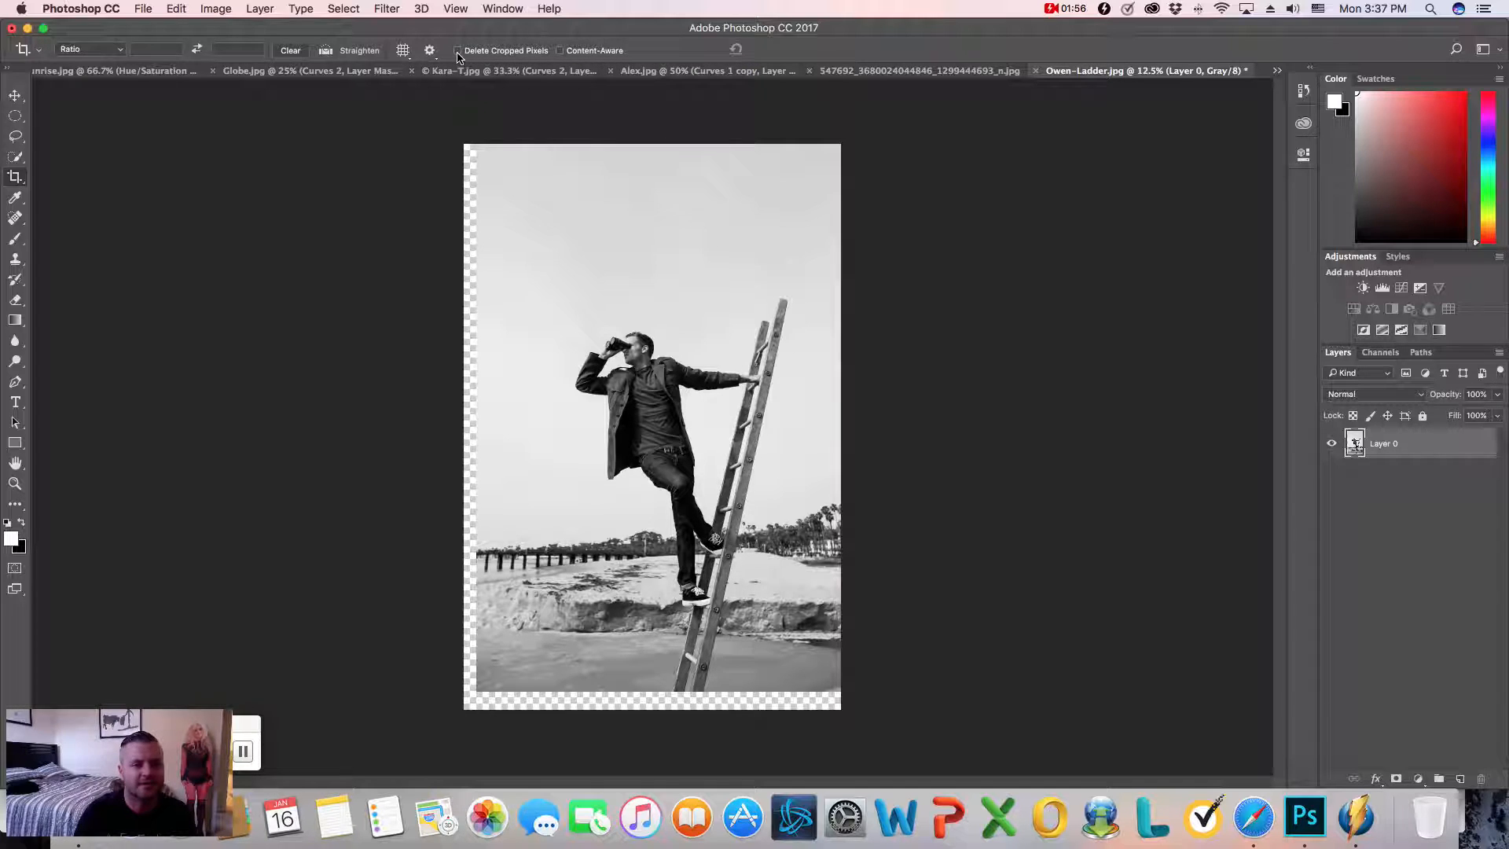
left_click(176, 8)
left_click(185, 58)
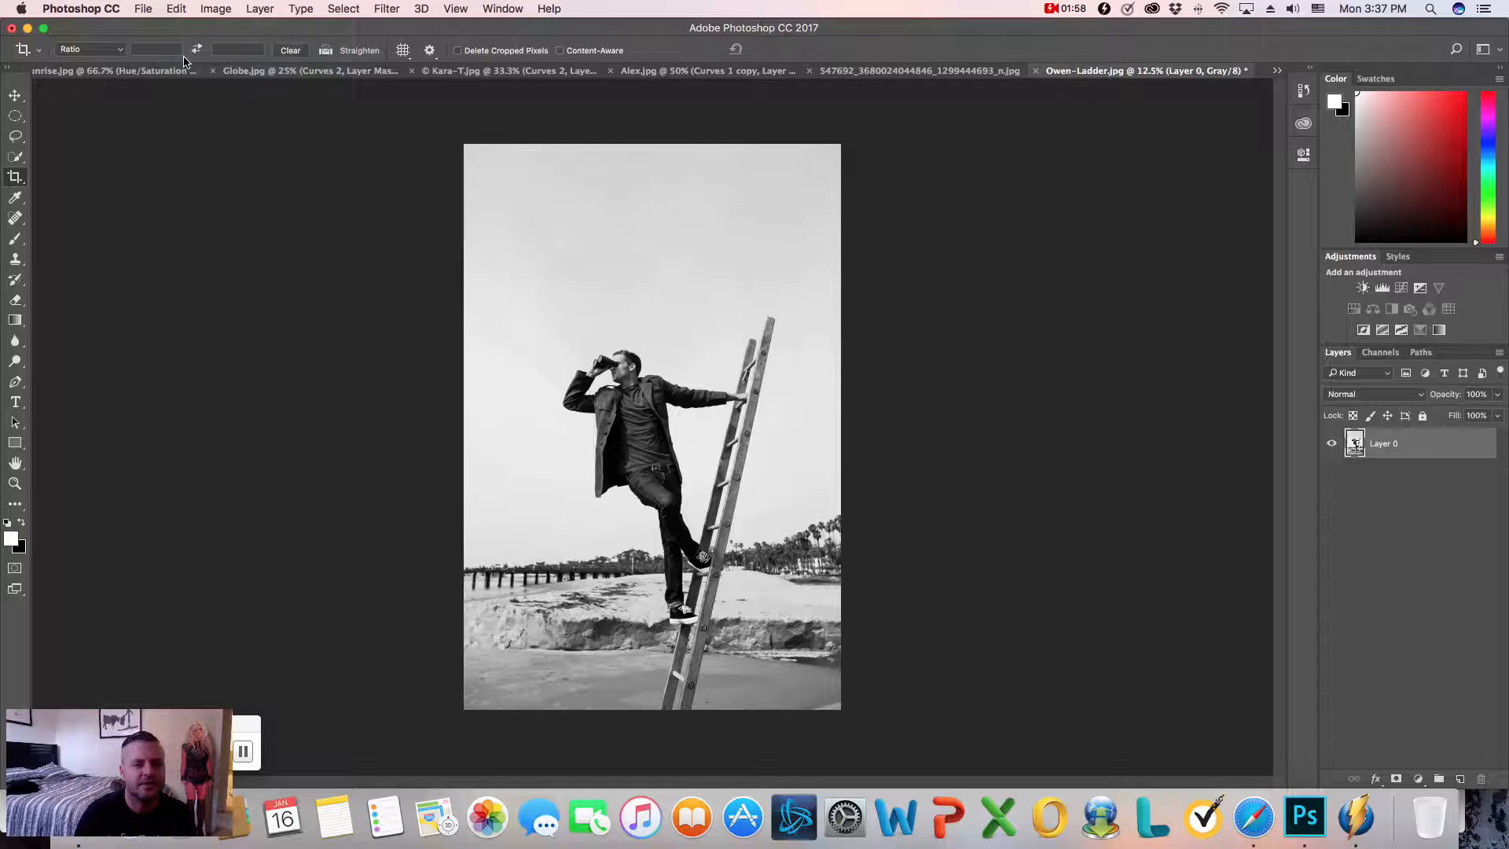
Try the same shifted crop with Delete Cropped Pixels on, and undo that crop too
left_click(458, 50)
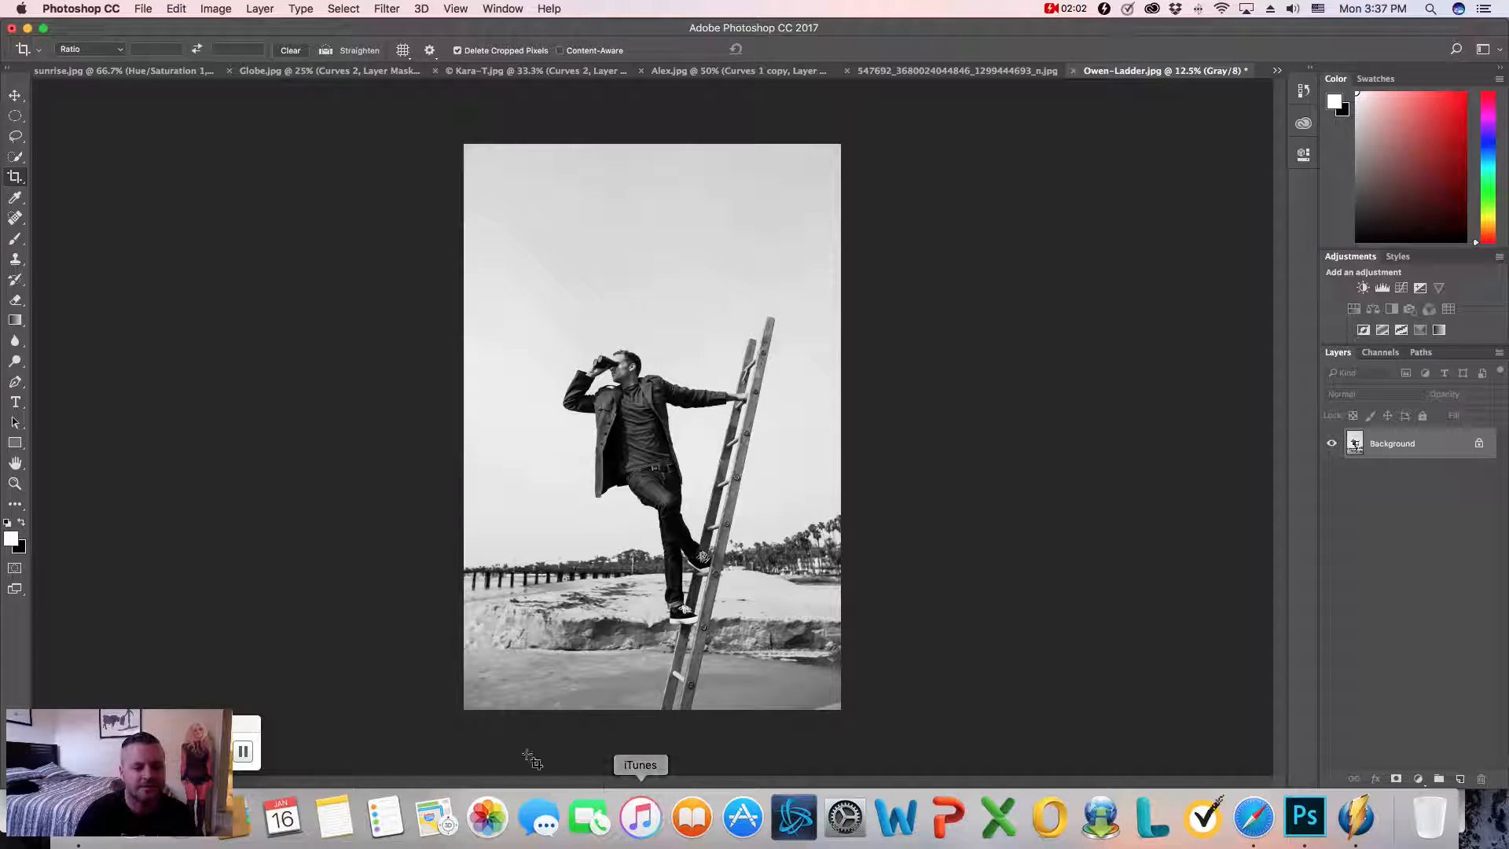
left_click(462, 709)
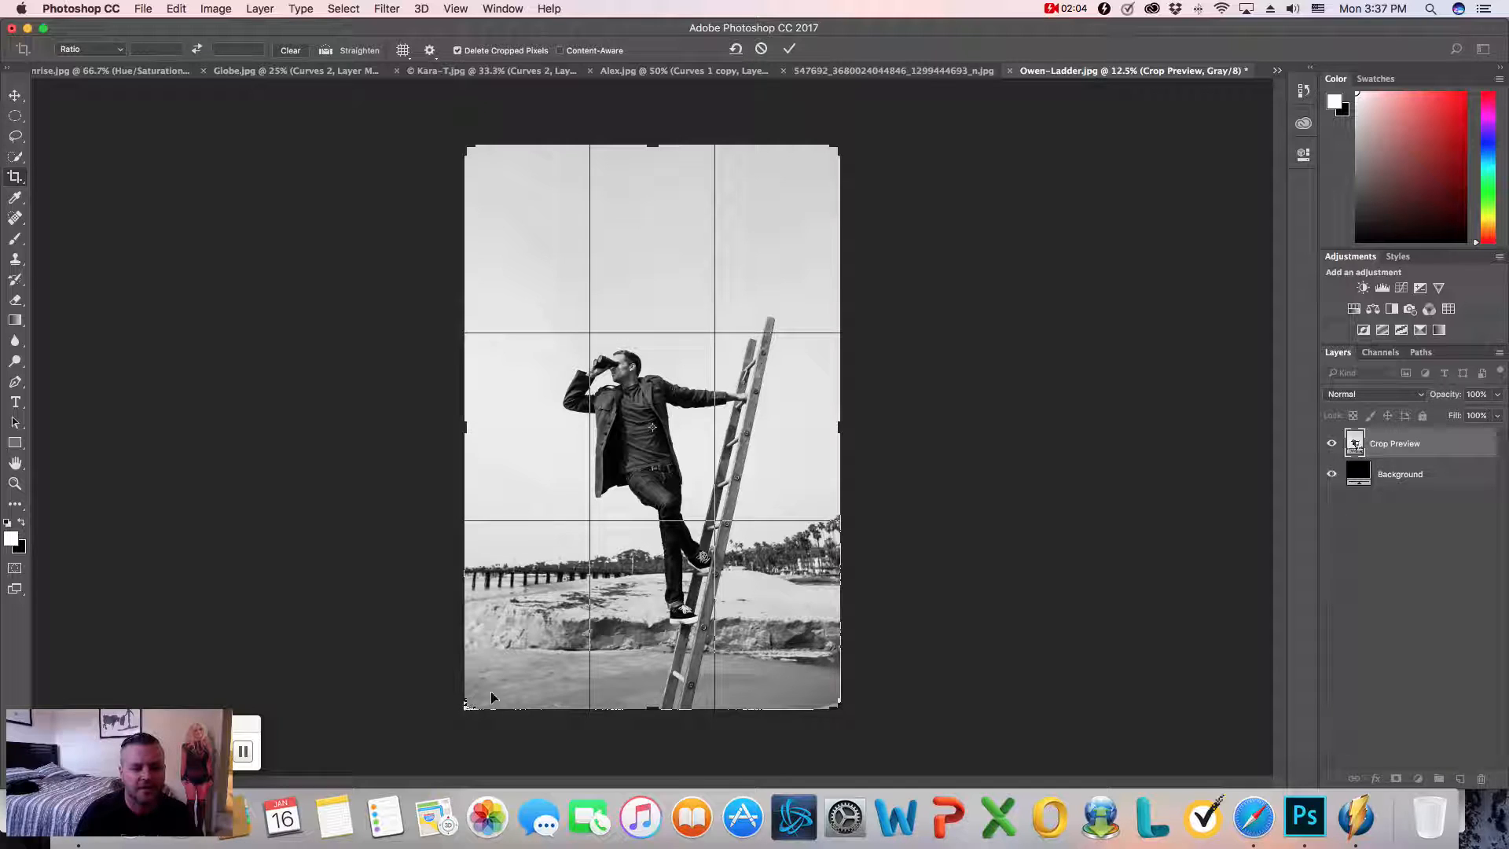
left_click_drag(645, 485, 658, 469)
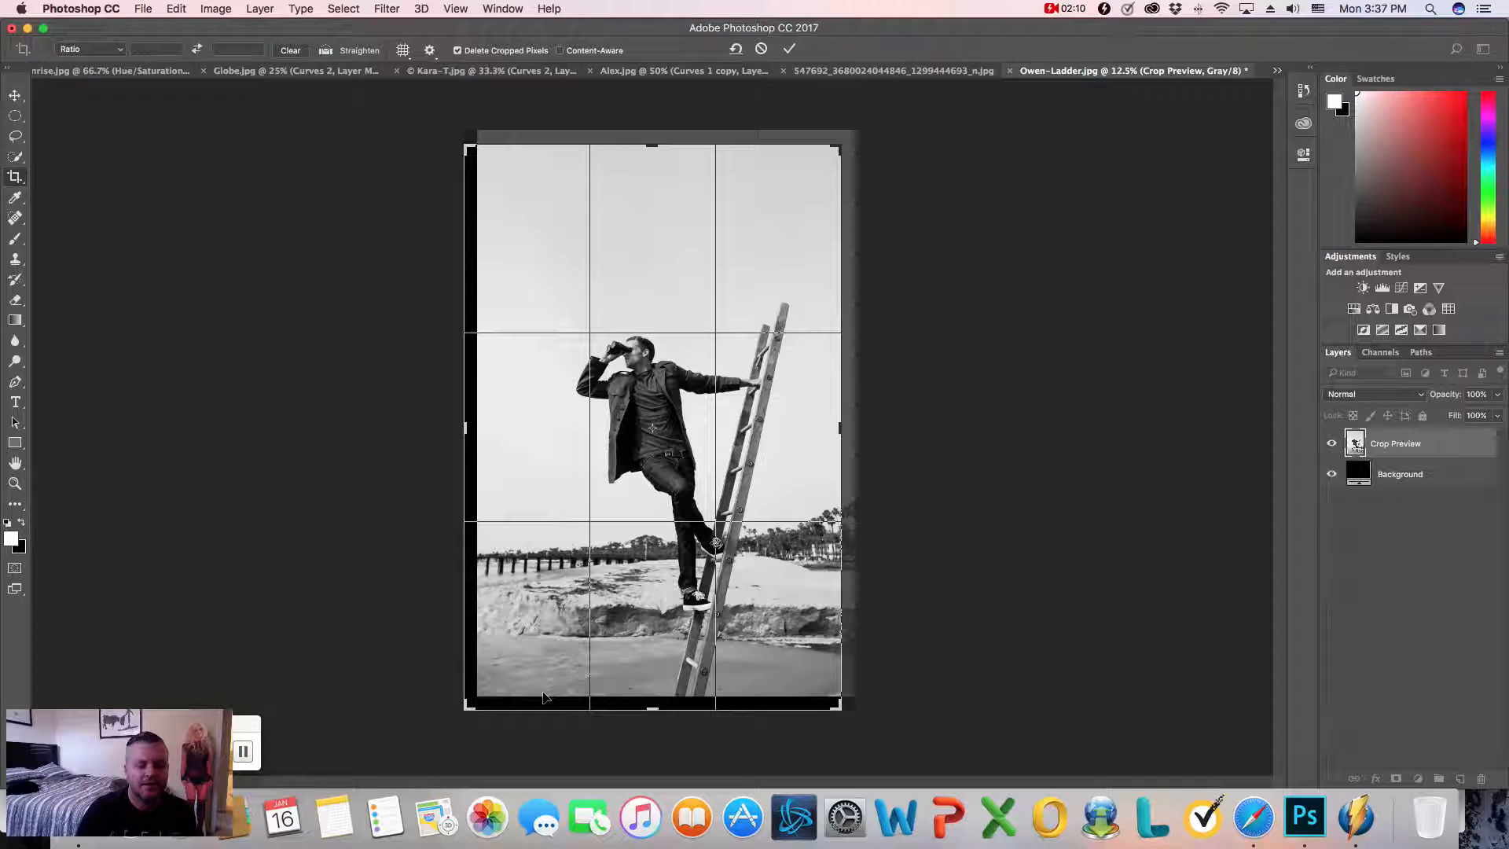
key("Return")
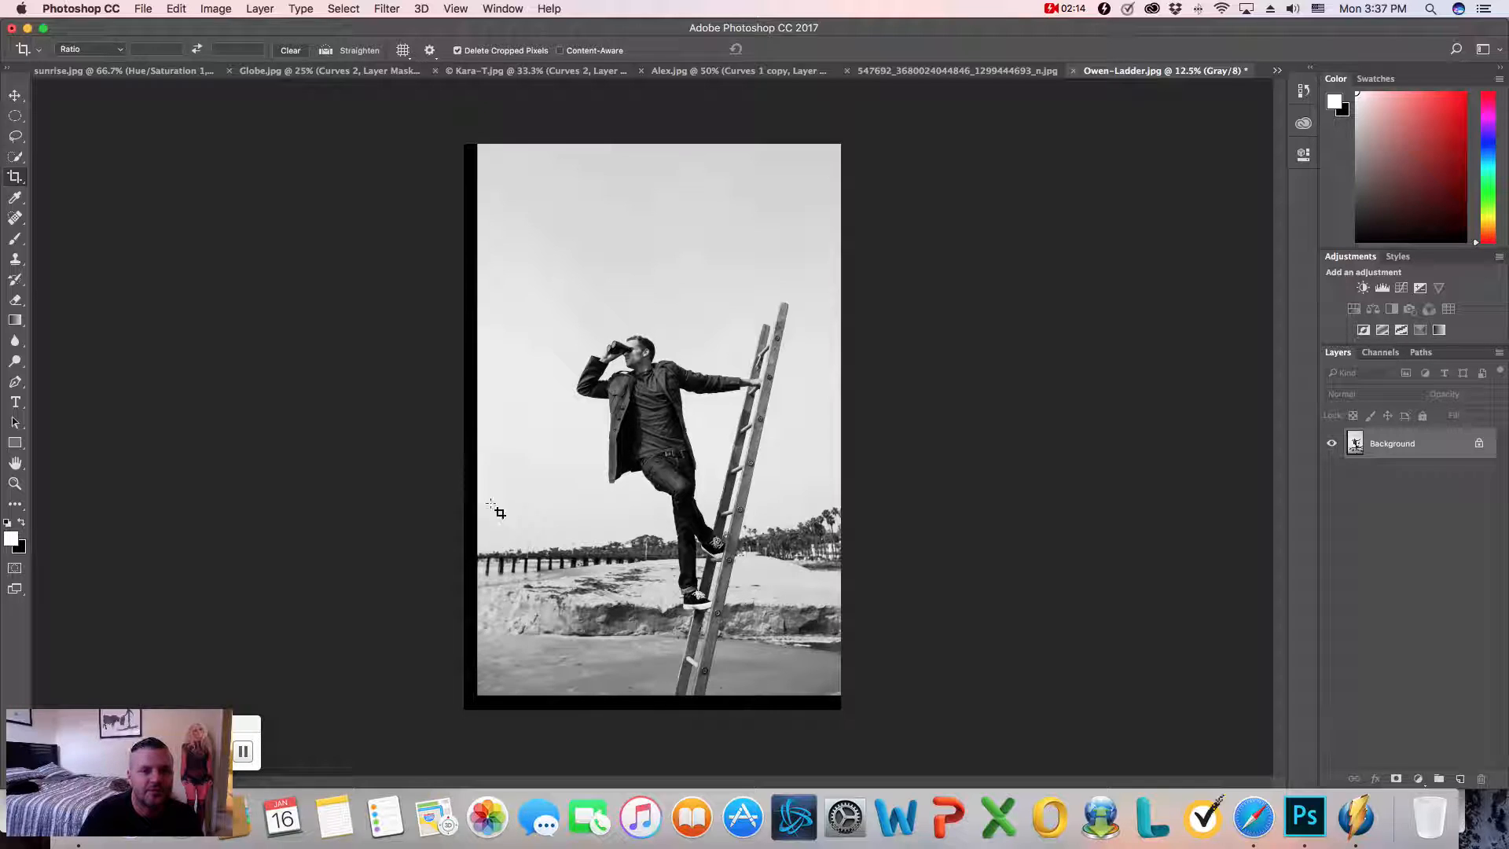
left_click(175, 14)
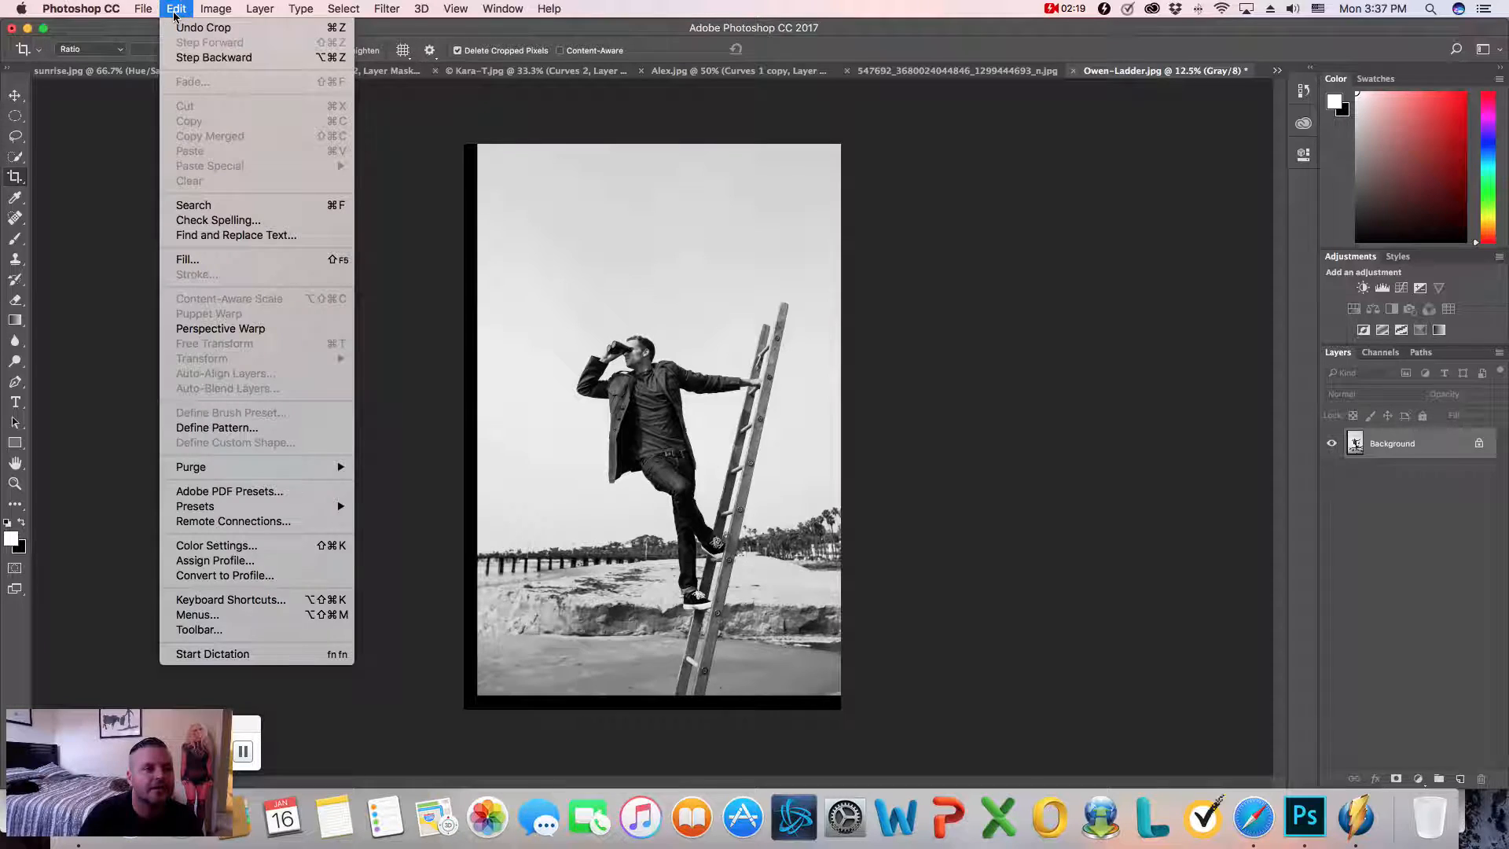
left_click(185, 55)
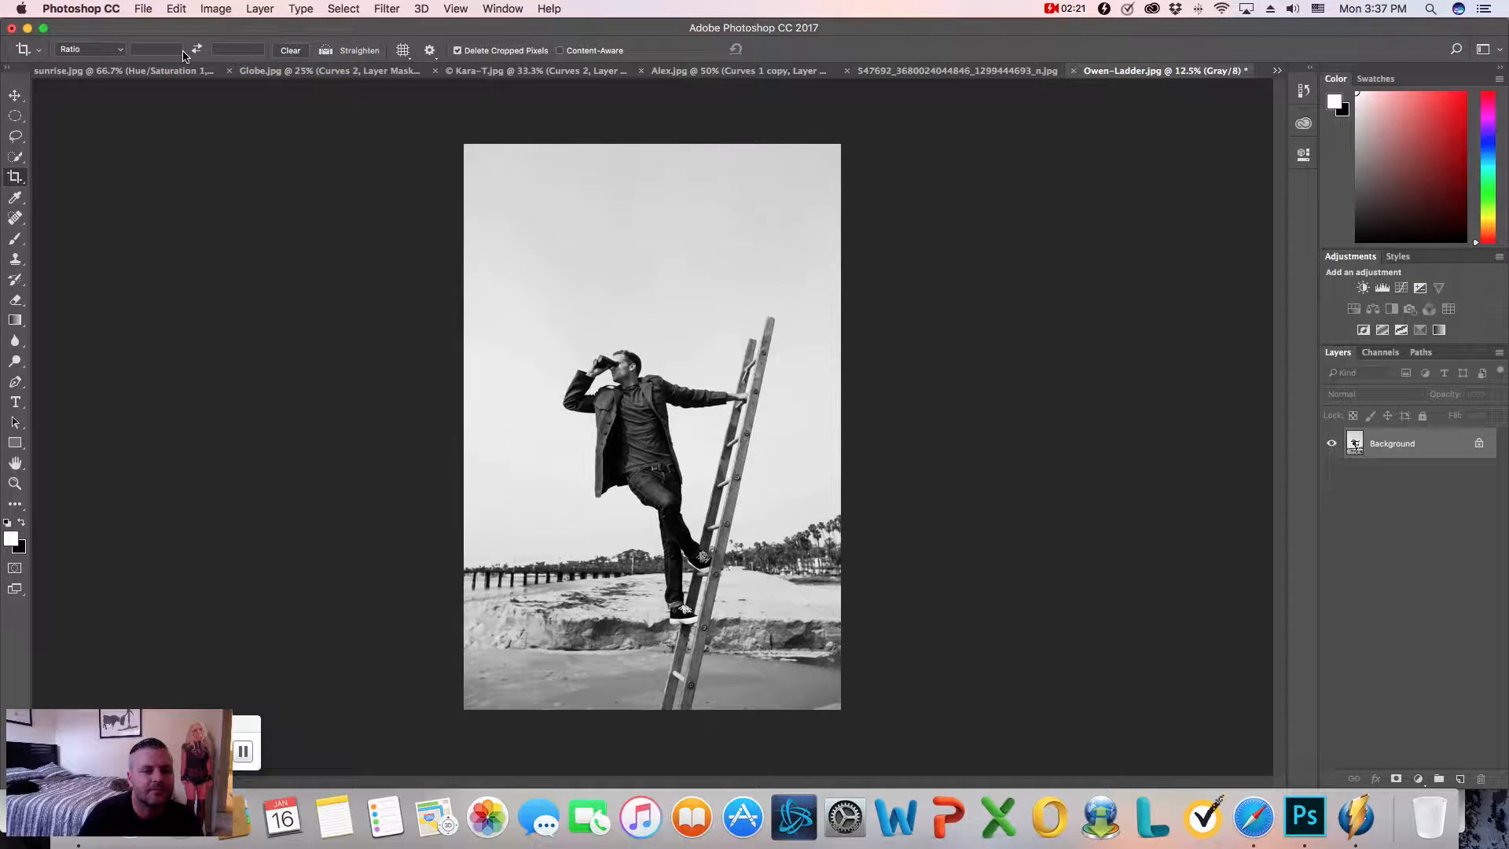
Turn off Delete Cropped Pixels and apply a crop with the photo shifted slightly to the right, leaving a narrow transparent strip
left_click(459, 51)
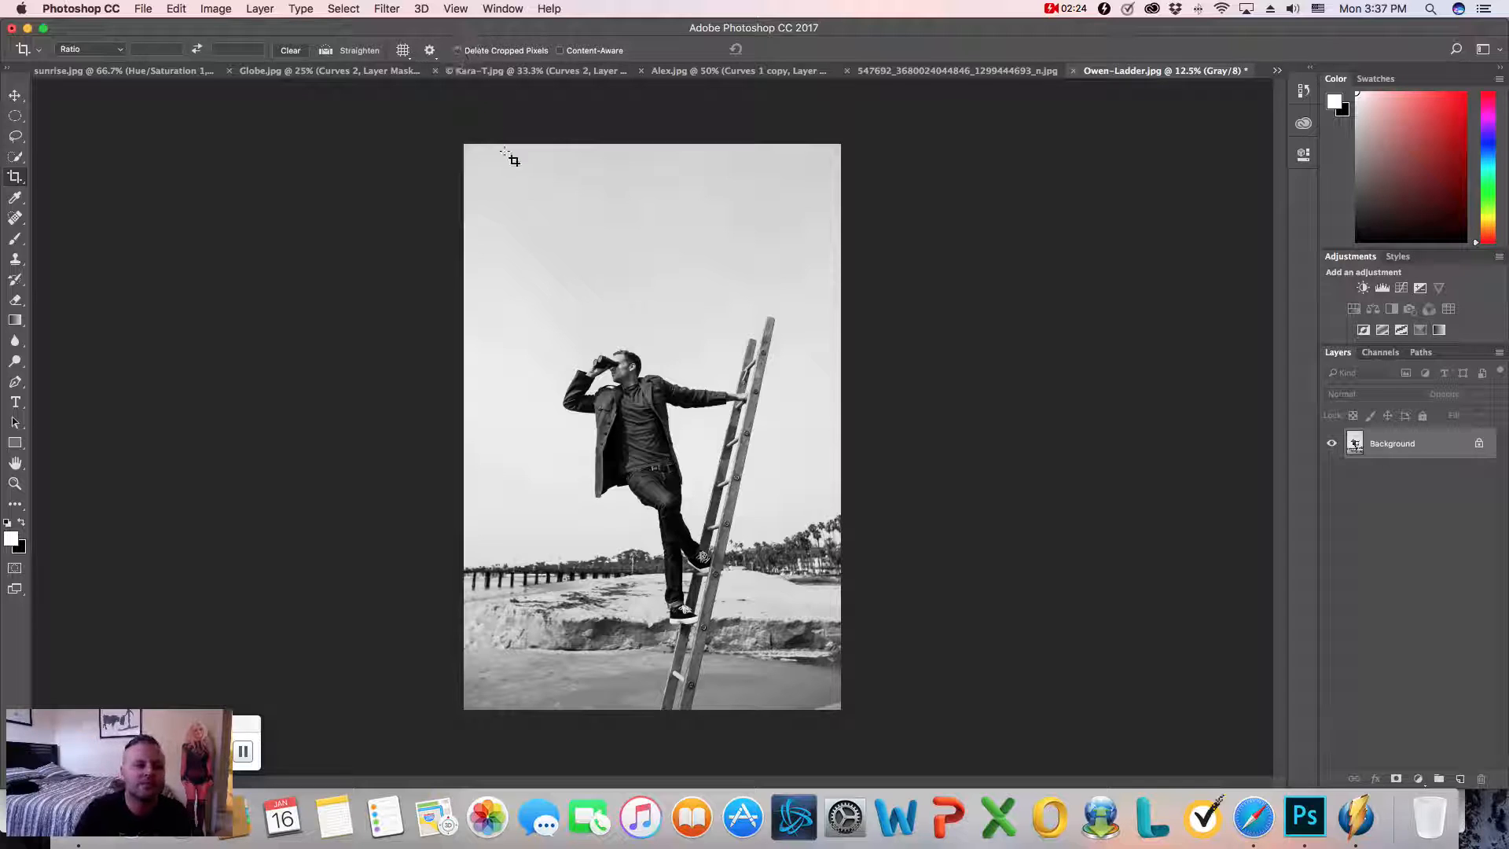
left_click_drag(660, 594, 659, 602)
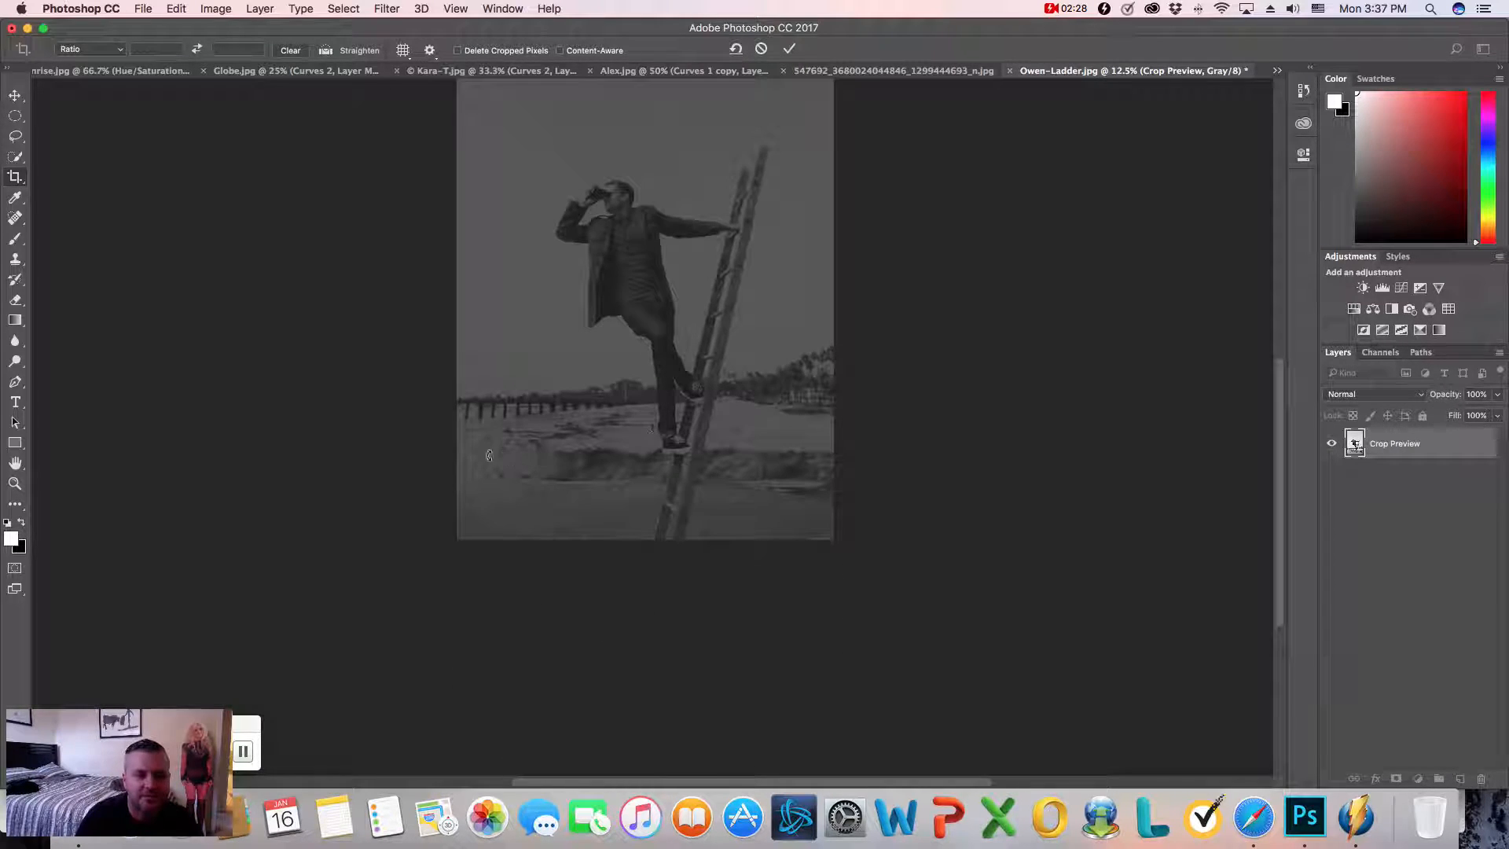
left_click(176, 9)
left_click(186, 30)
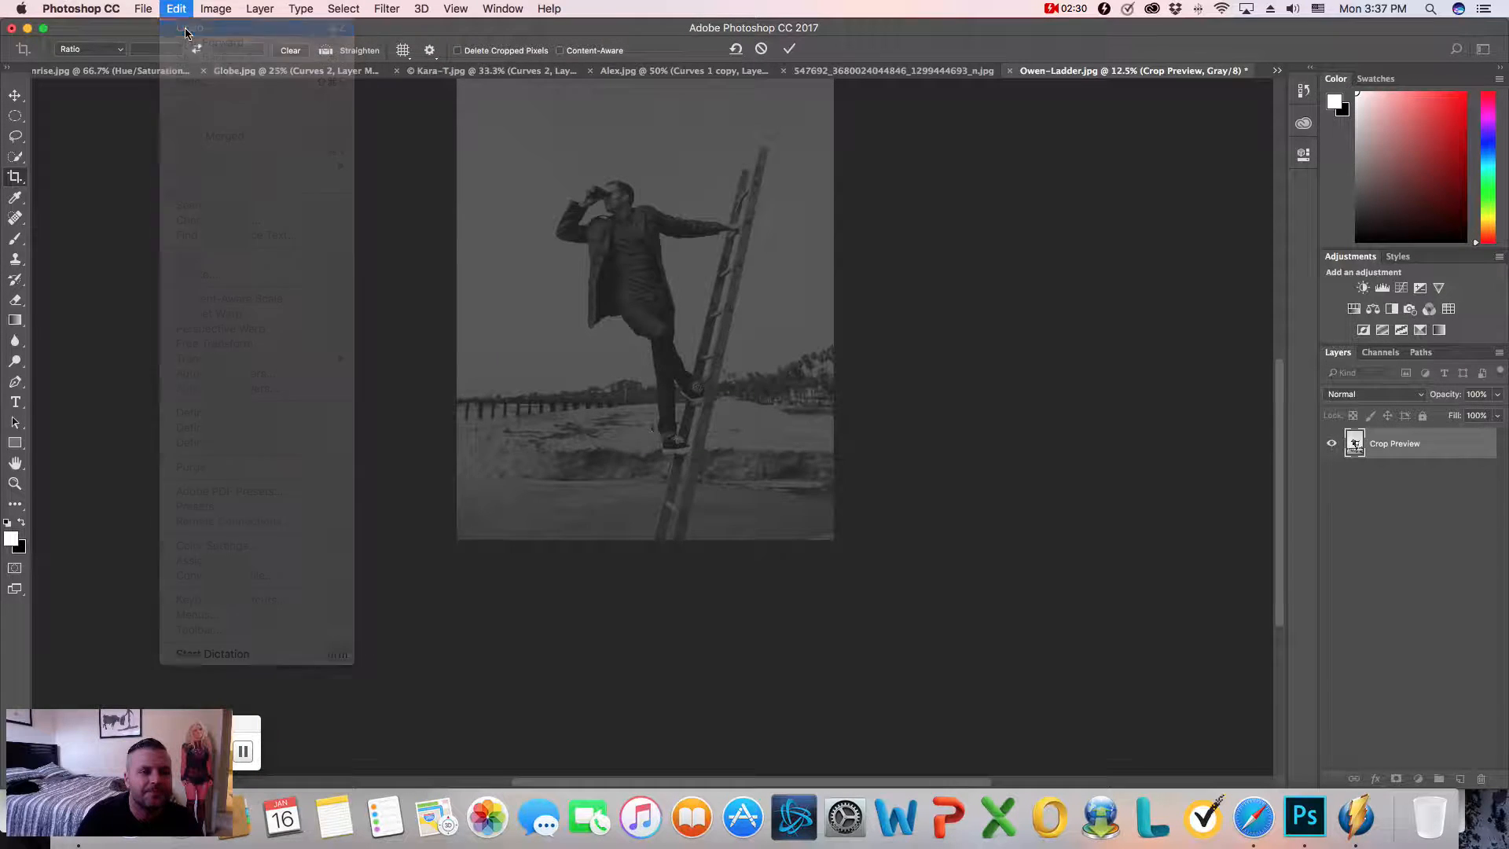
left_click_drag(627, 629, 638, 621)
key("Return")
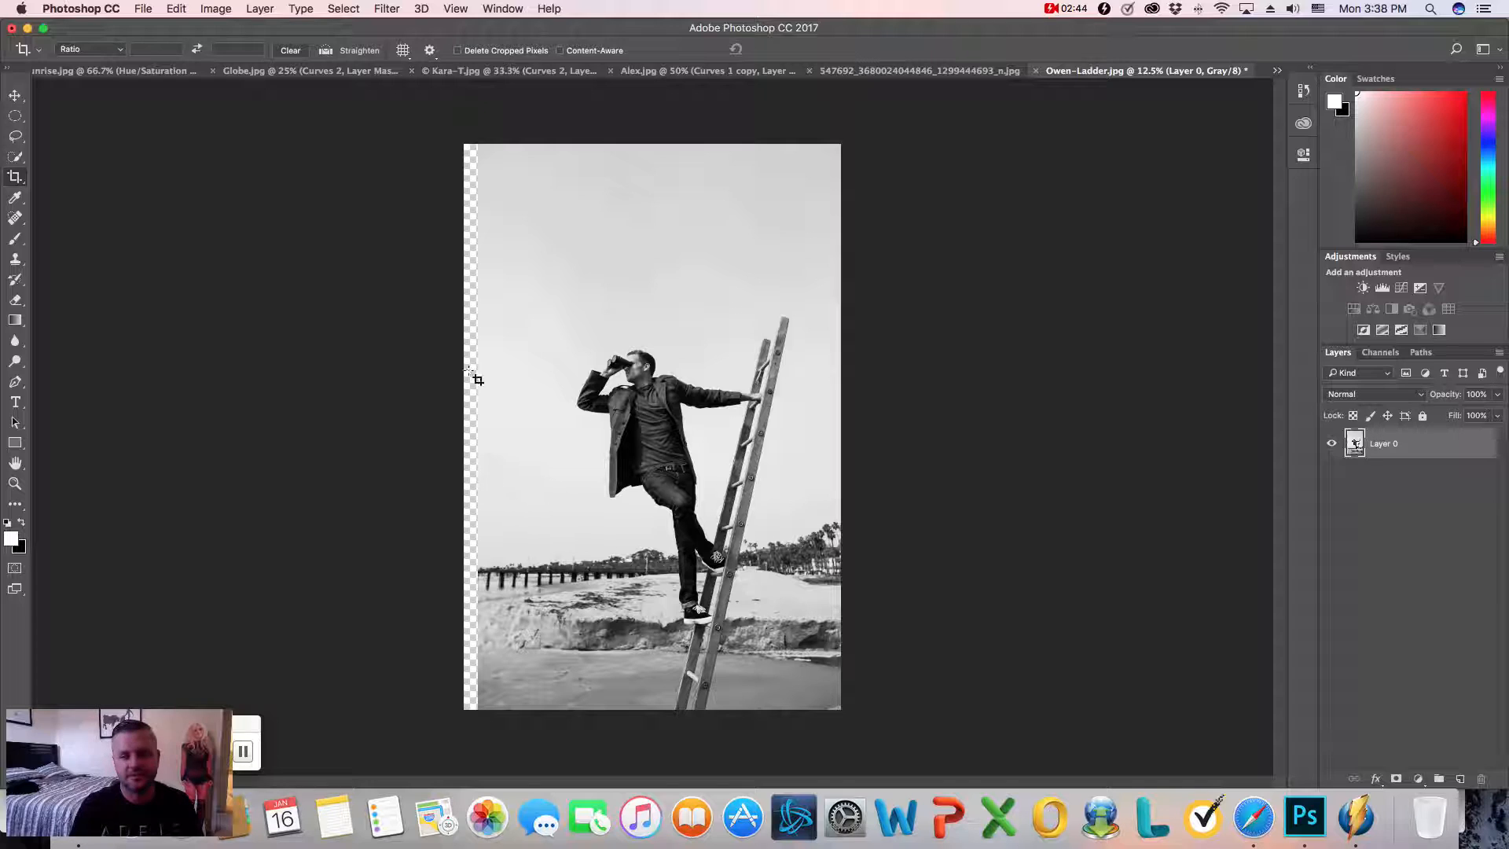
Set the crop overlay to Golden Ratio and apply the crop frame with the photo kept in its current position
left_click(403, 52)
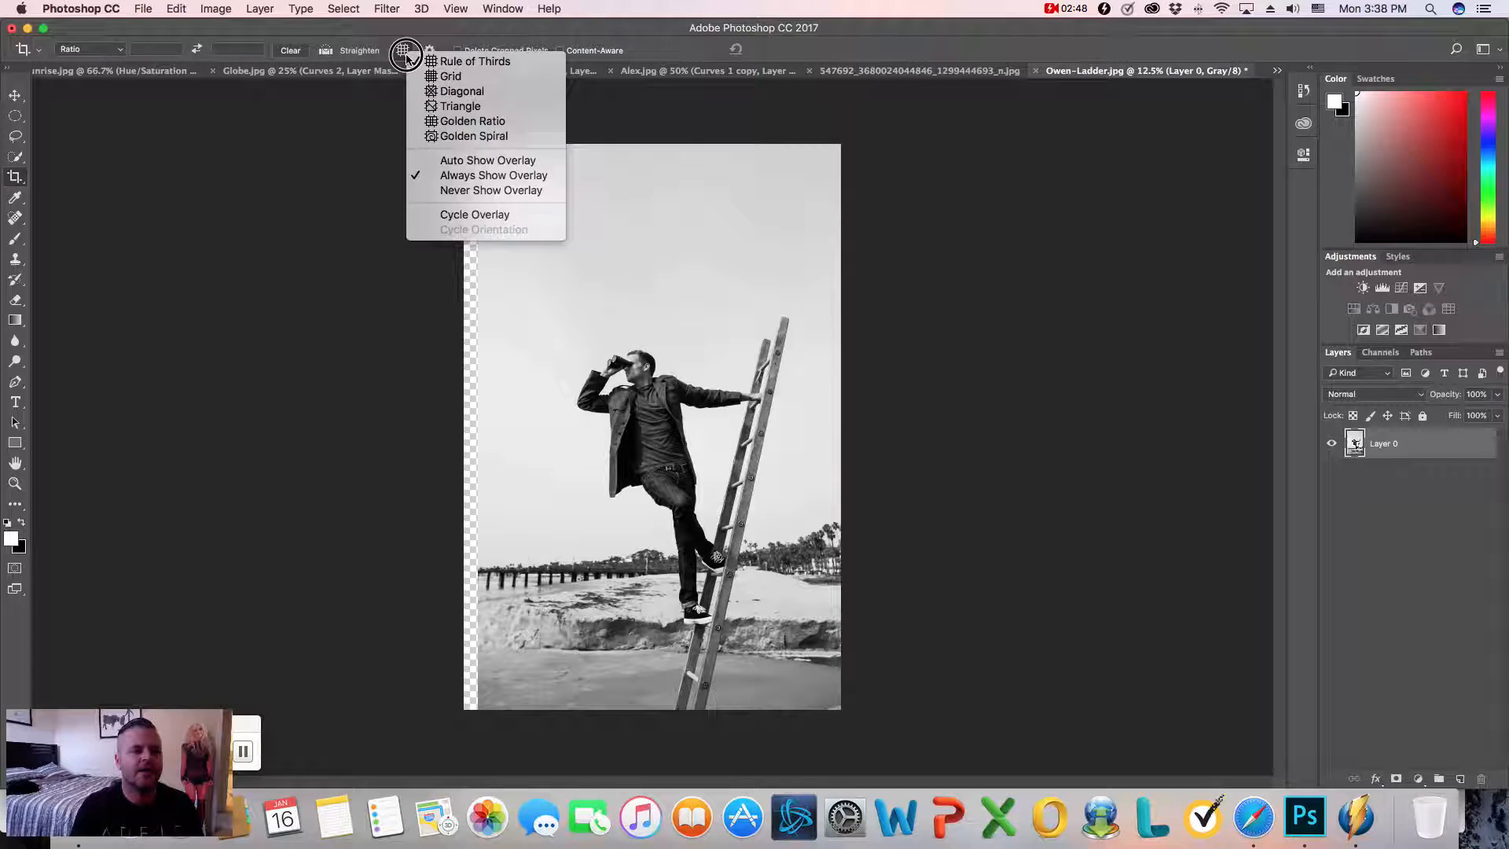
left_click(451, 122)
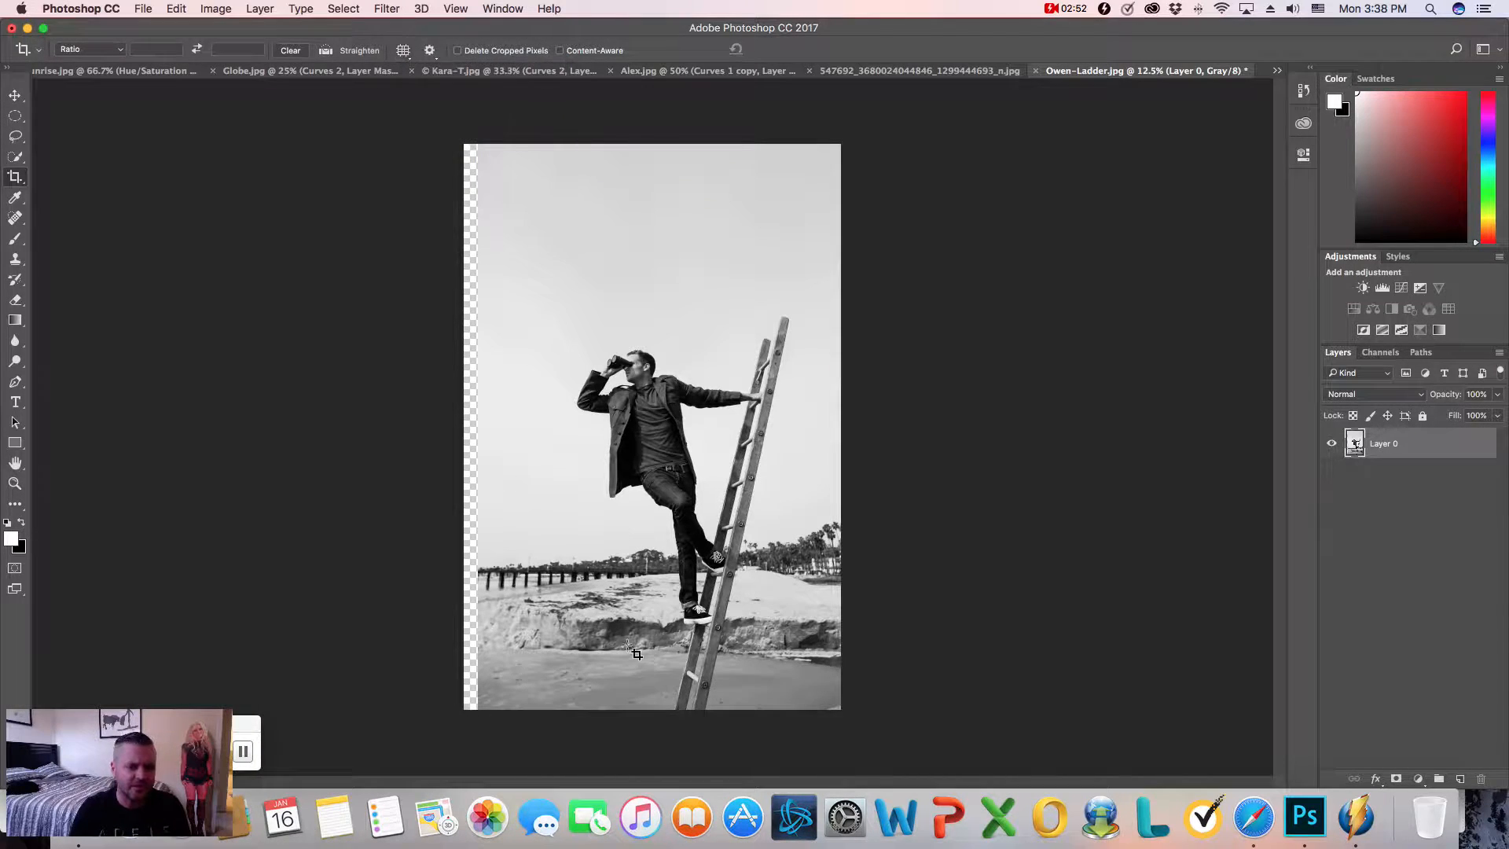
left_click_drag(477, 707, 483, 703)
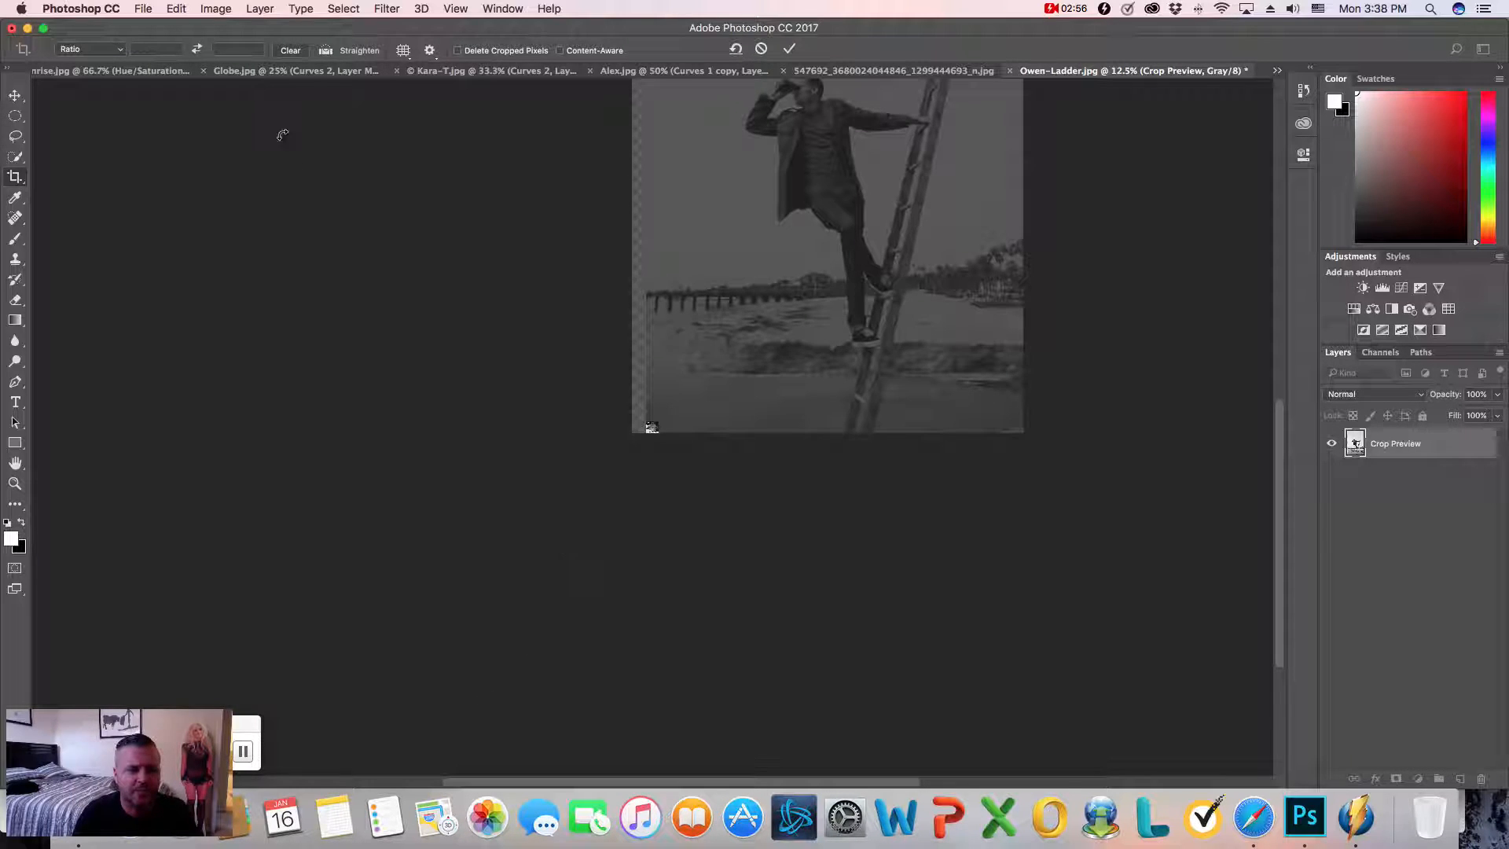
left_click(176, 9)
left_click(560, 397)
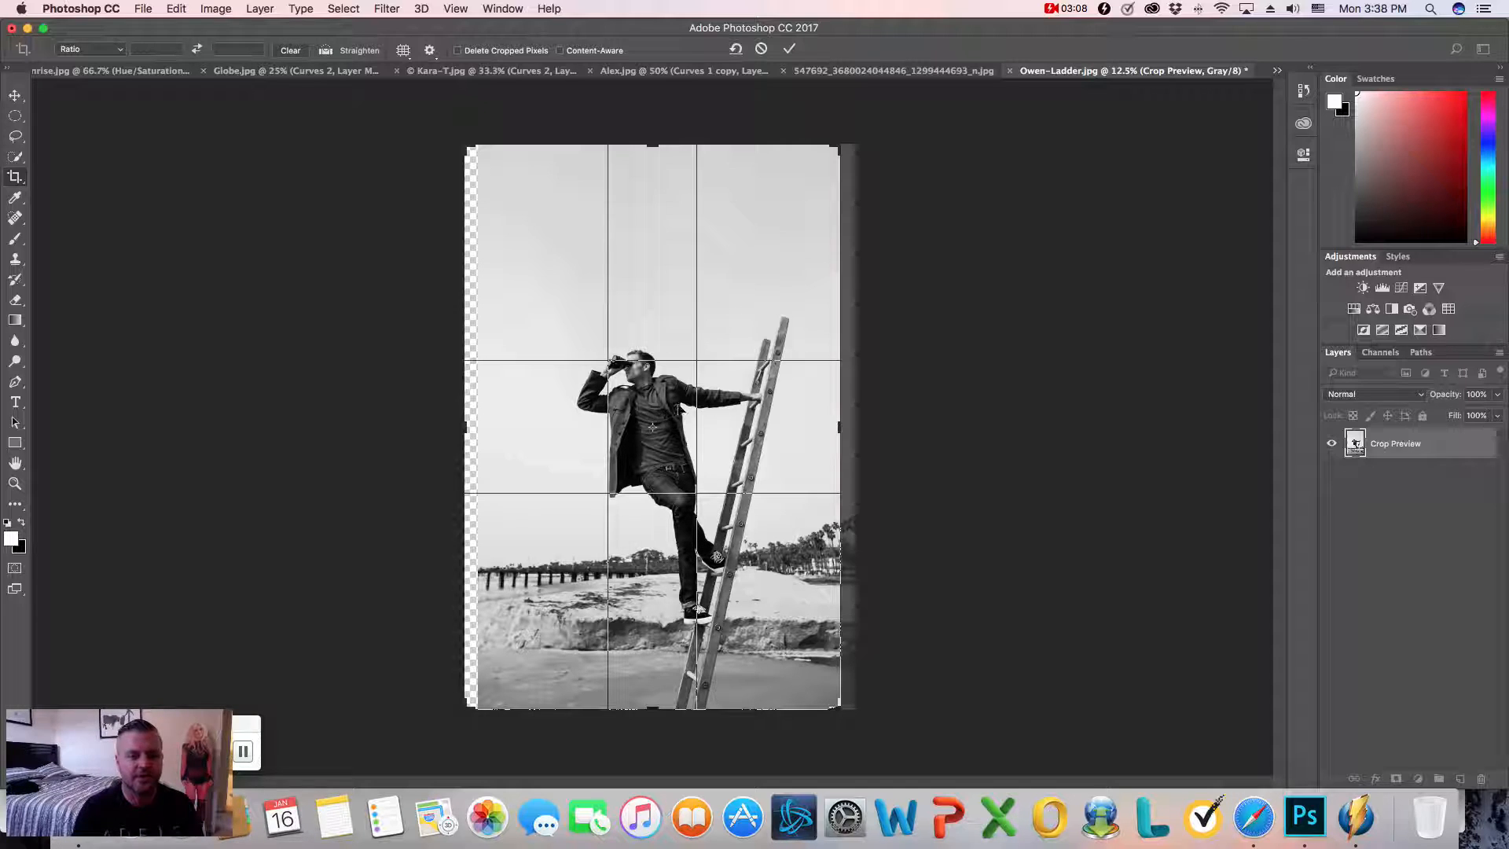
left_click_drag(677, 477, 673, 474)
key("Return")
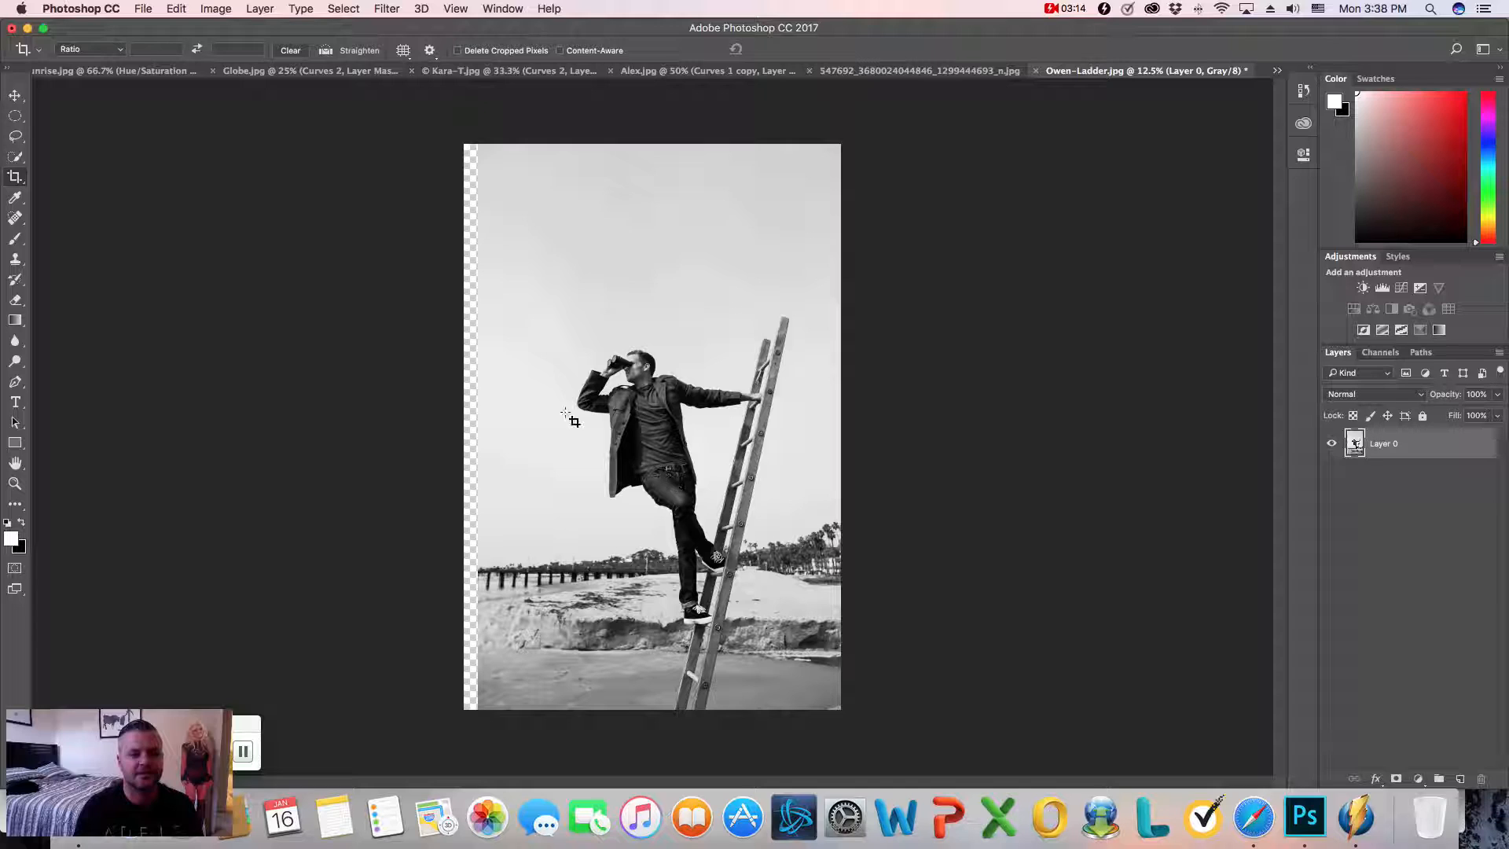
Set the crop overlay to Golden Spiral, shift the photo well down and right in the crop frame, and apply the crop
left_click(403, 51)
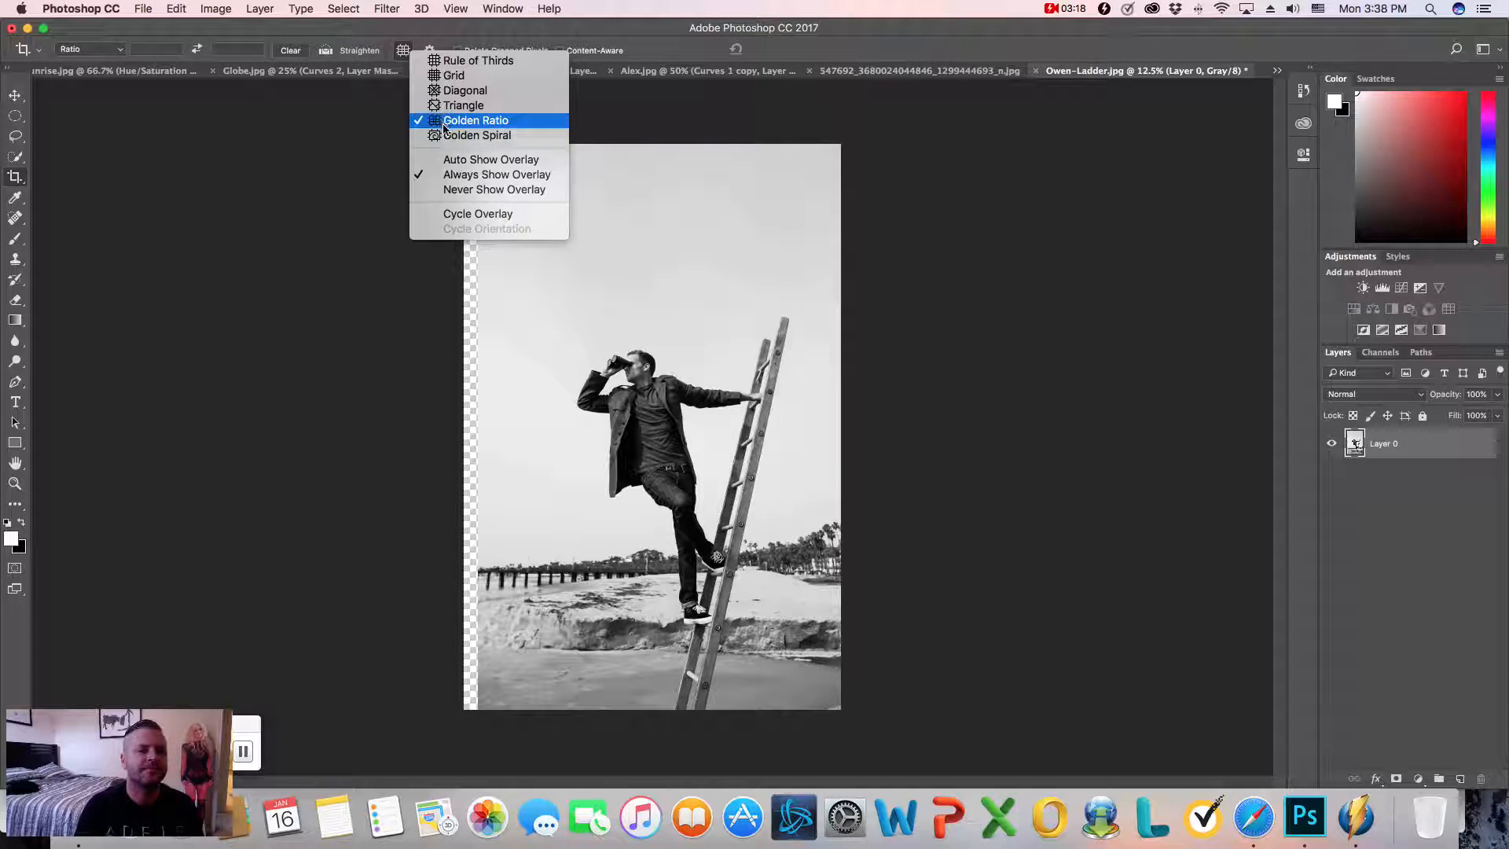
left_click(463, 137)
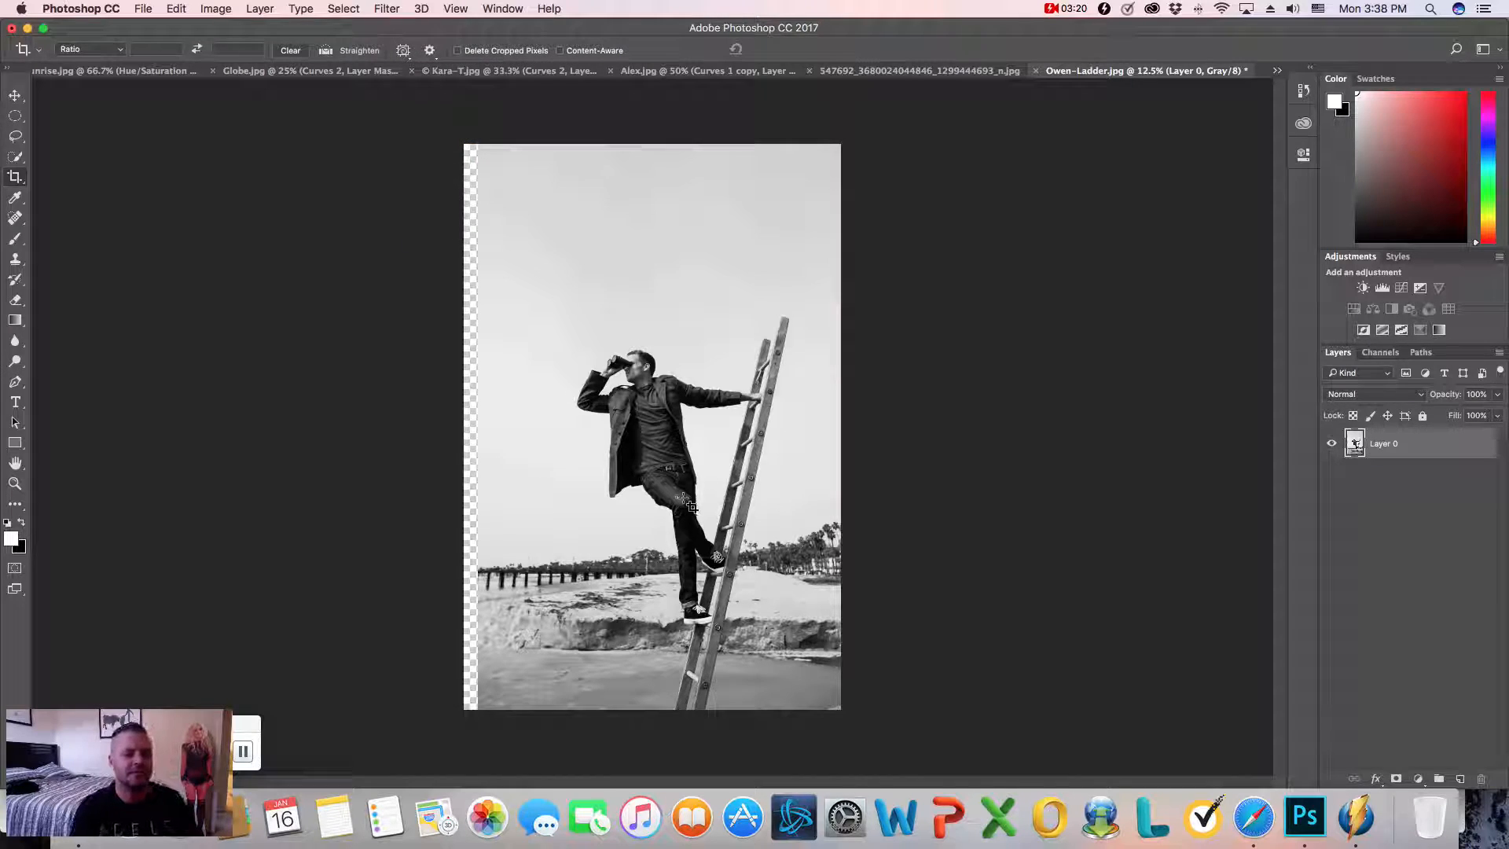
left_click(494, 711)
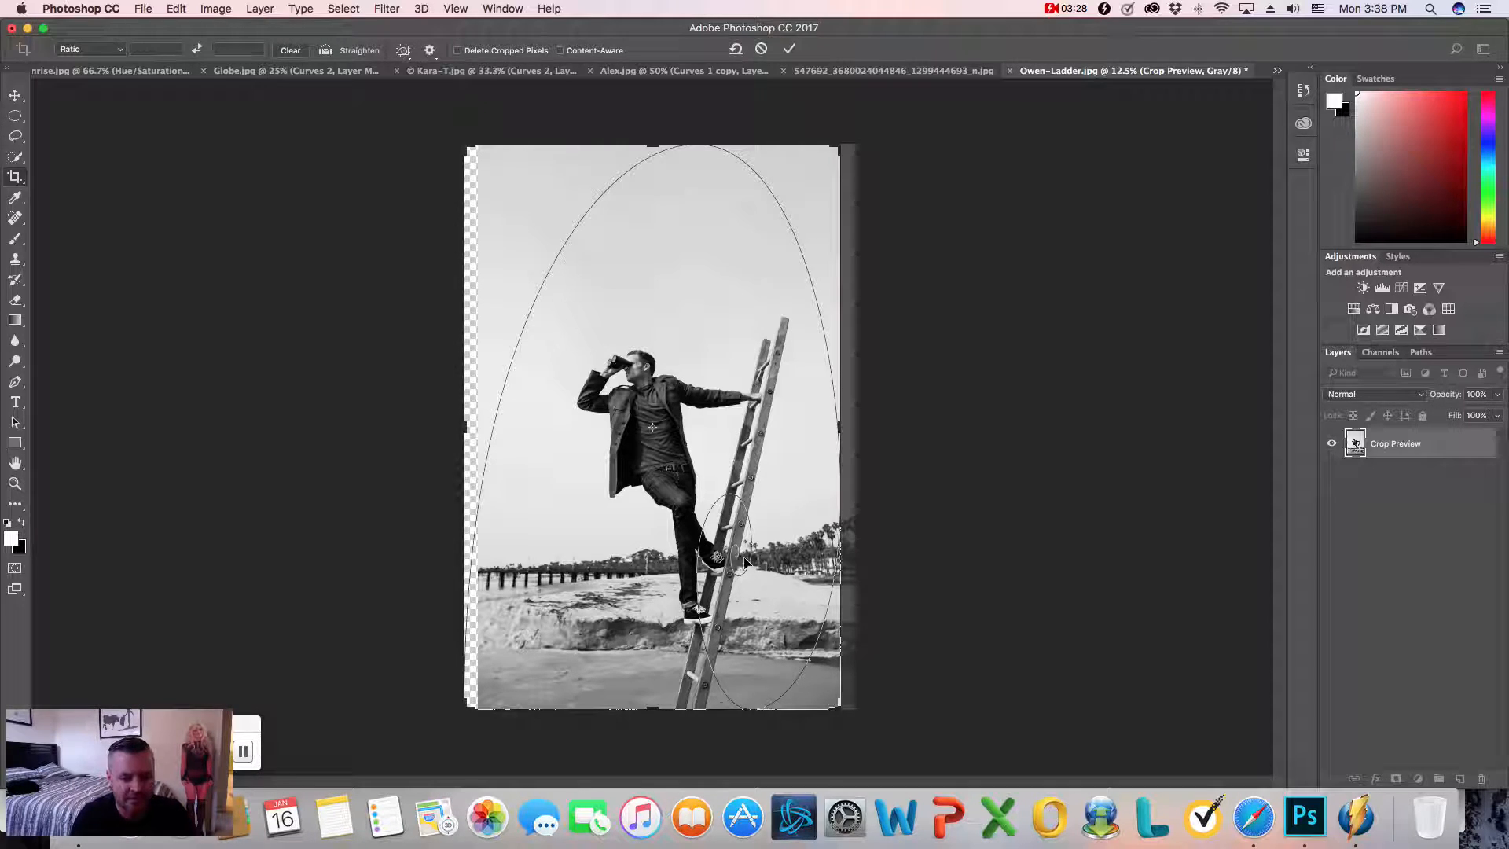
left_click(753, 591)
left_click_drag(753, 591, 800, 698)
left_click_drag(832, 717, 815, 712)
key("Return")
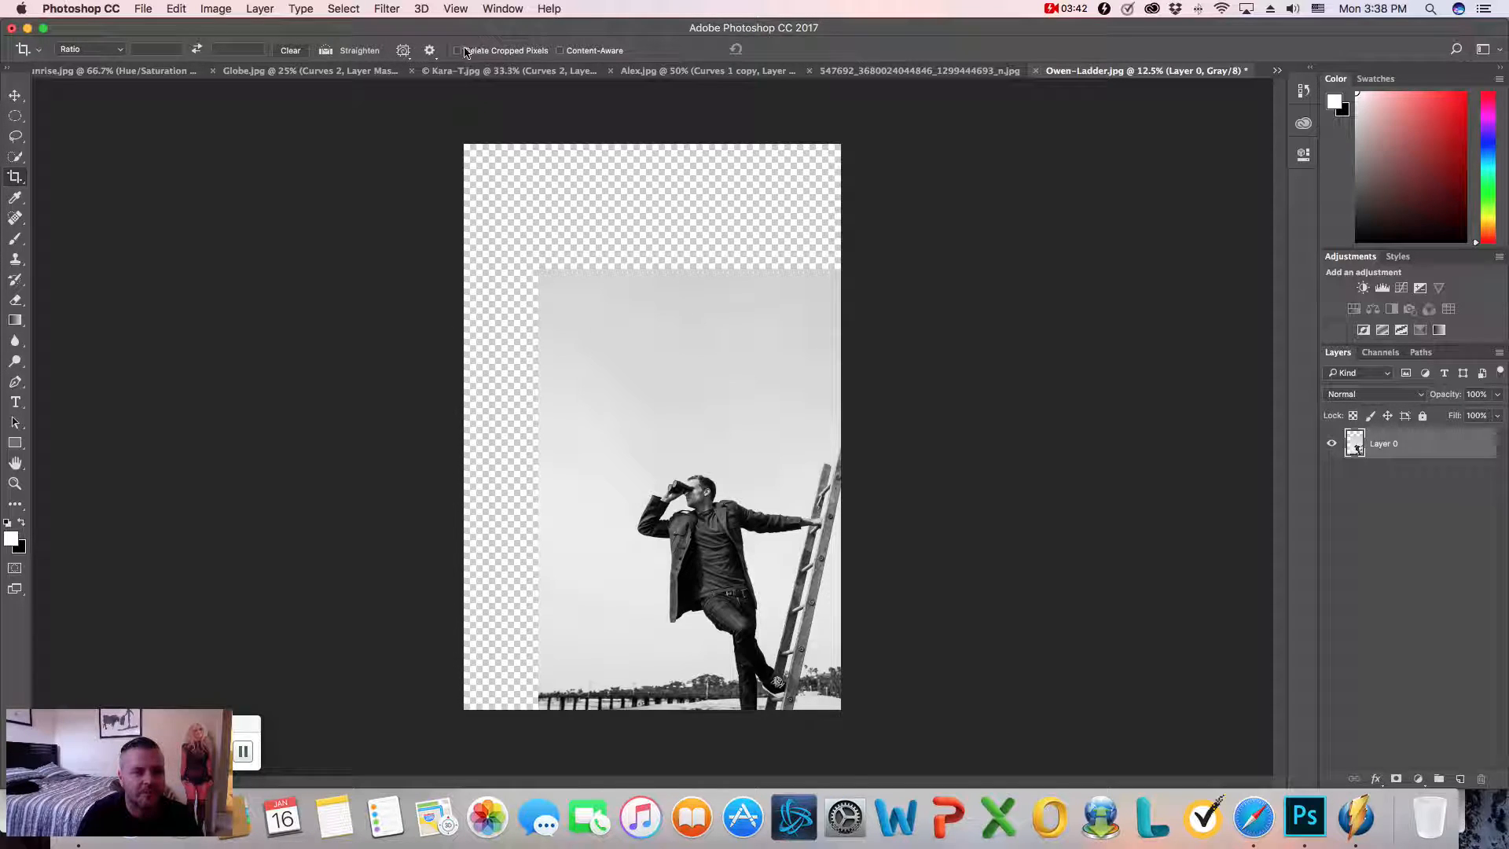
Set the crop overlay to Rule of Thirds, frame only the visible photo without the transparent areas, and apply the crop
left_click(404, 50)
key("Return")
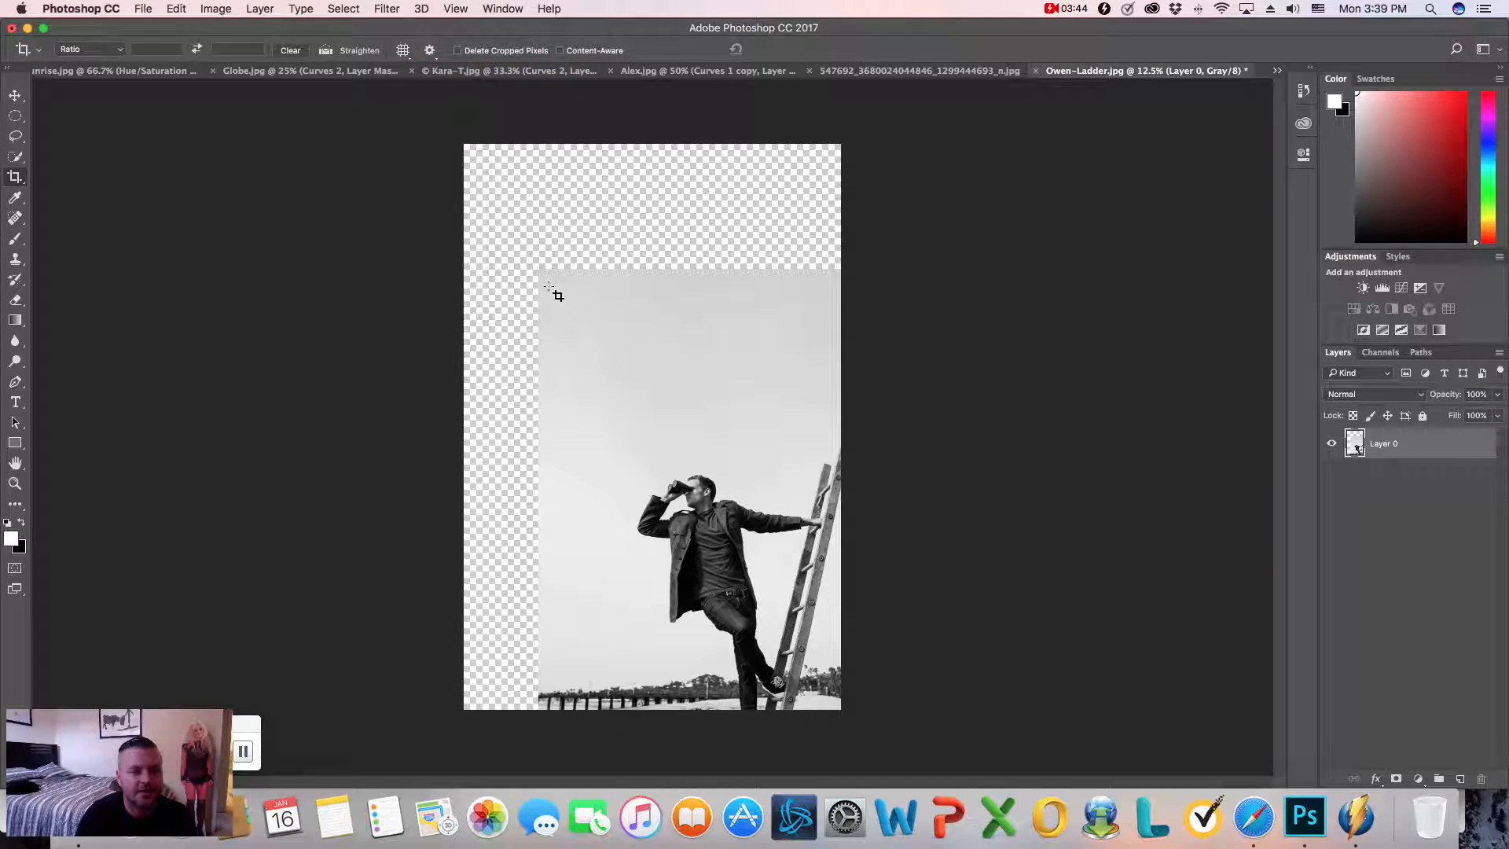
left_click_drag(538, 271, 842, 711)
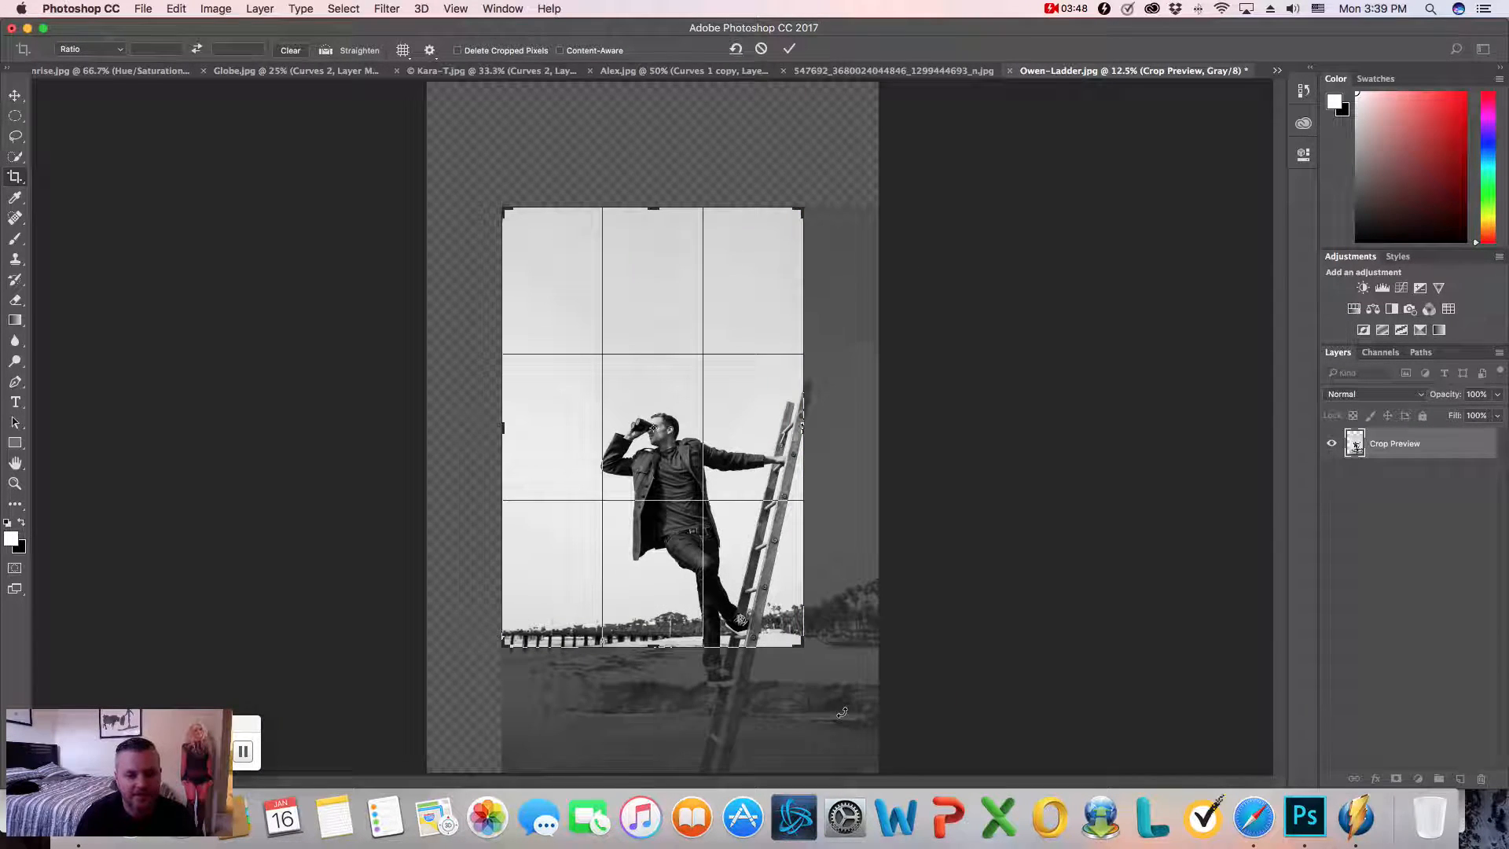
key("Return")
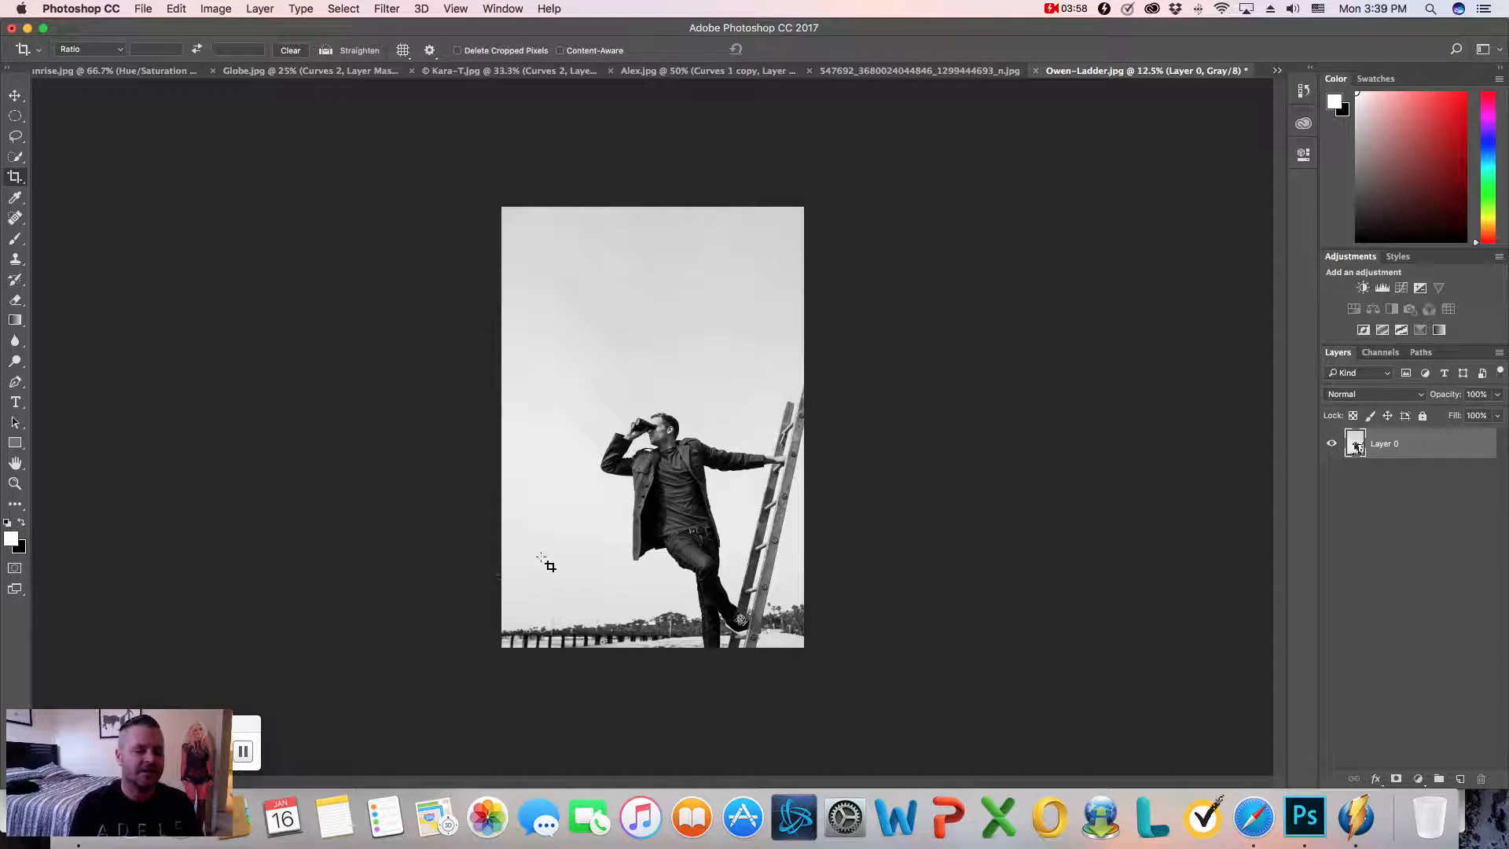
Show the rulers around the image and set their units to inches
left_click(454, 8)
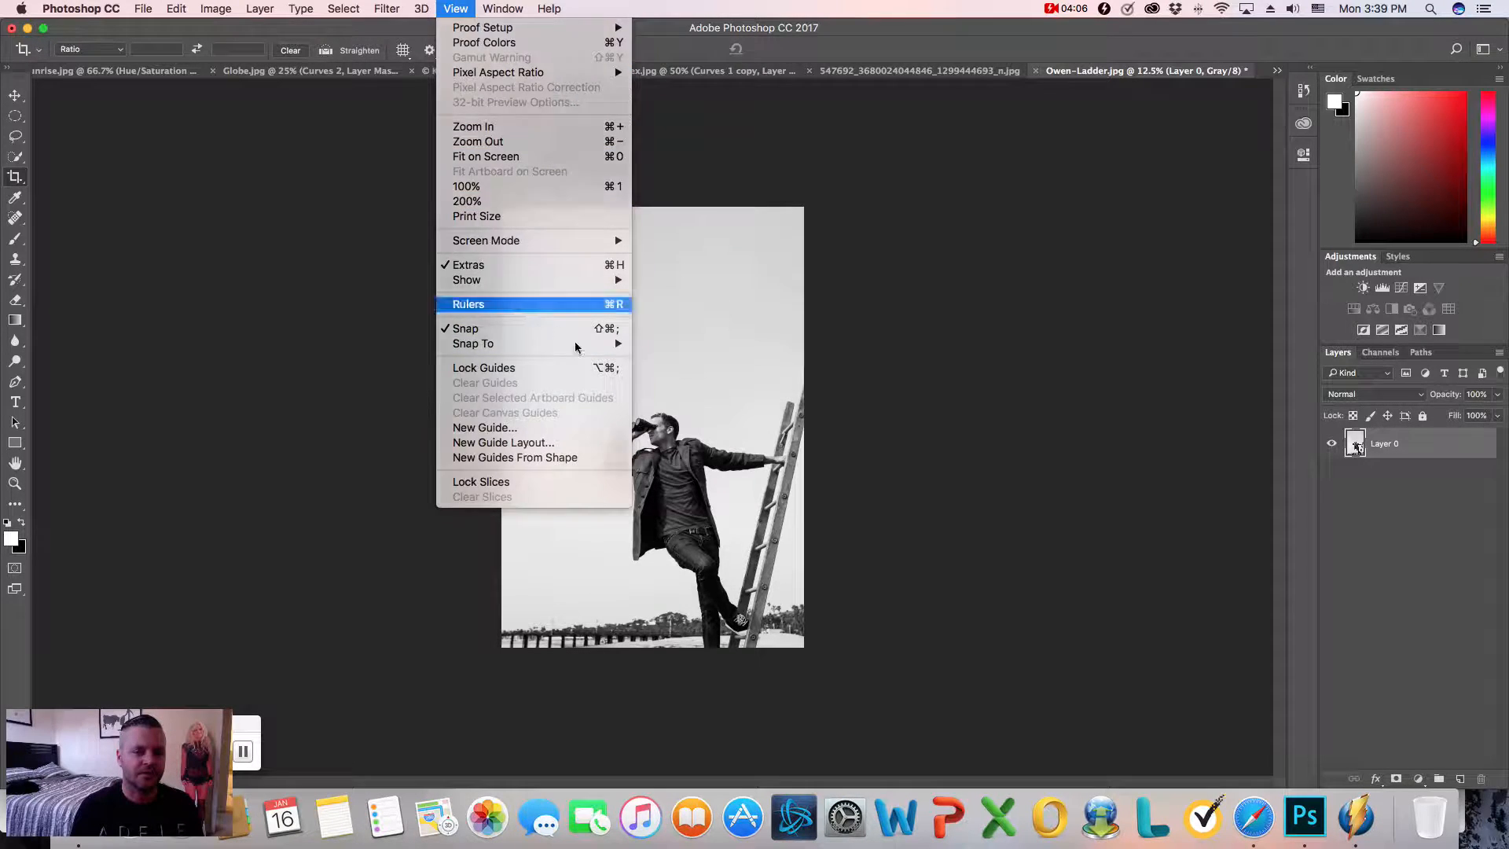
left_click(530, 305)
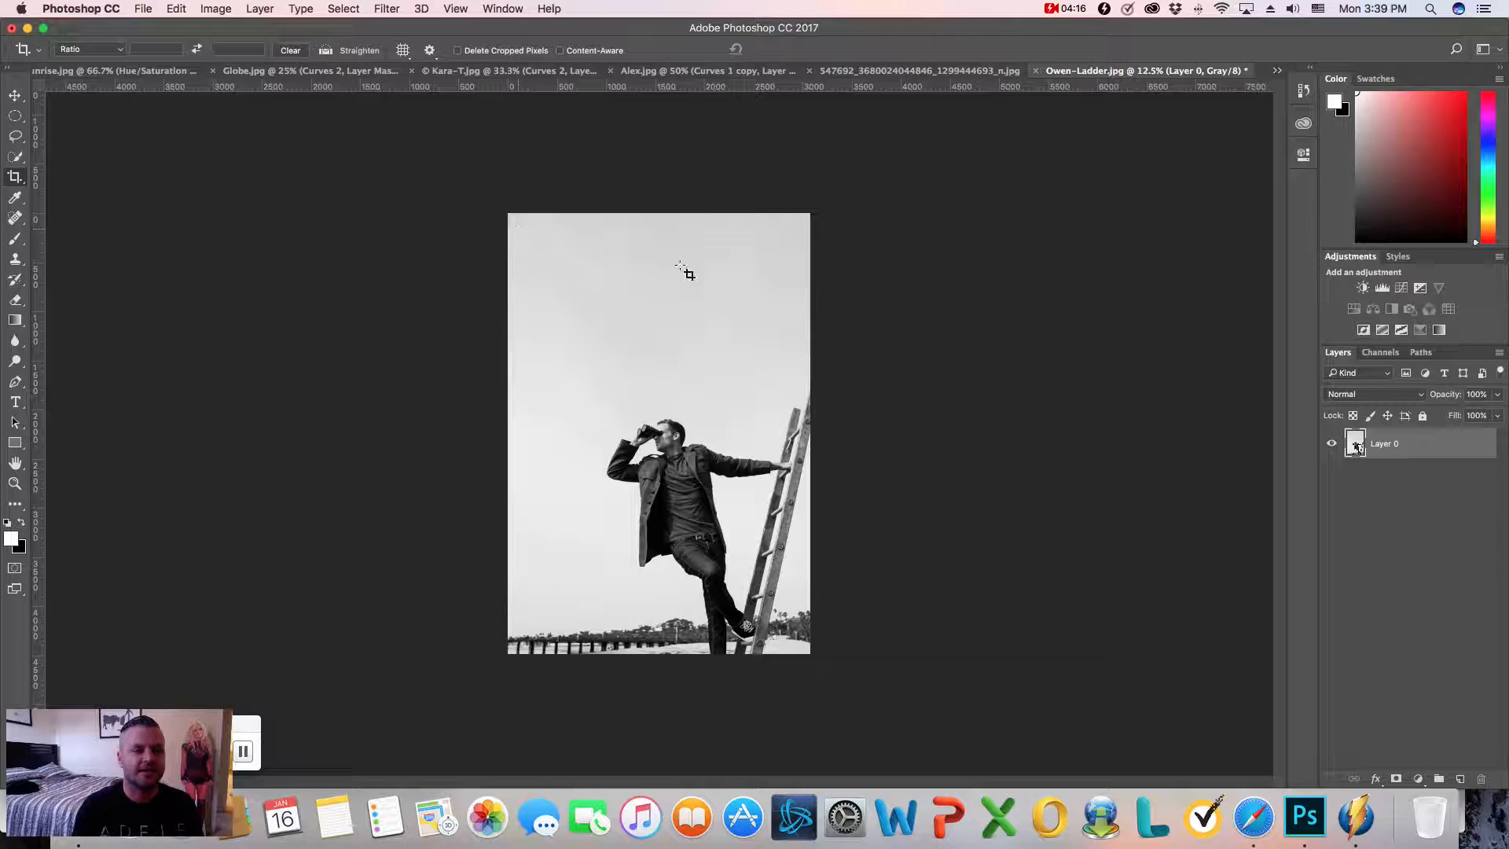
right_click(635, 91)
left_click(666, 106)
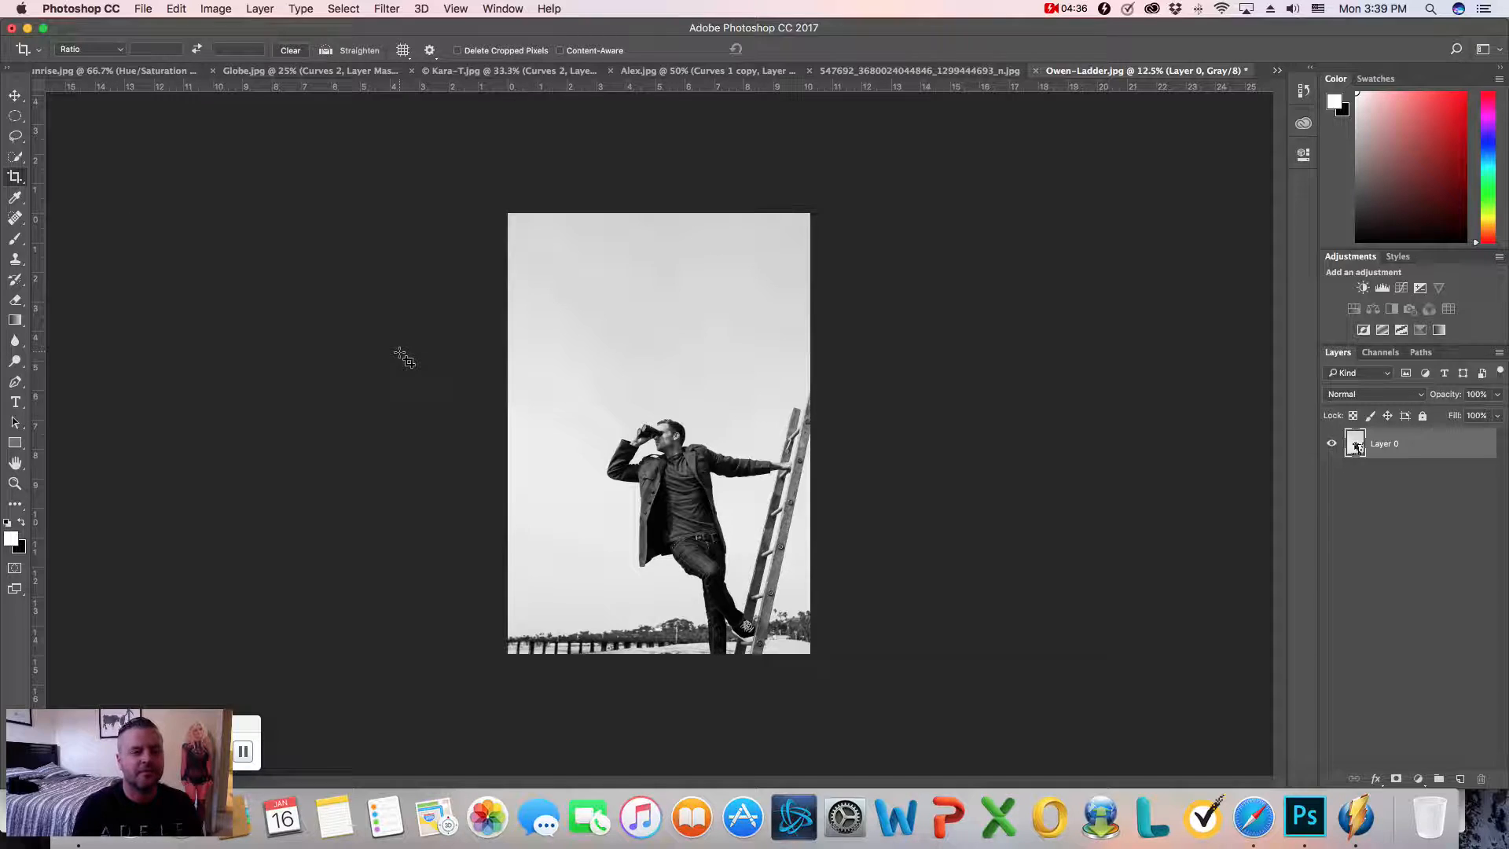
Resize the image to a height of 6 inches with proportions linked, keeping 300 pixels/inch and automatic resampling
left_click(217, 10)
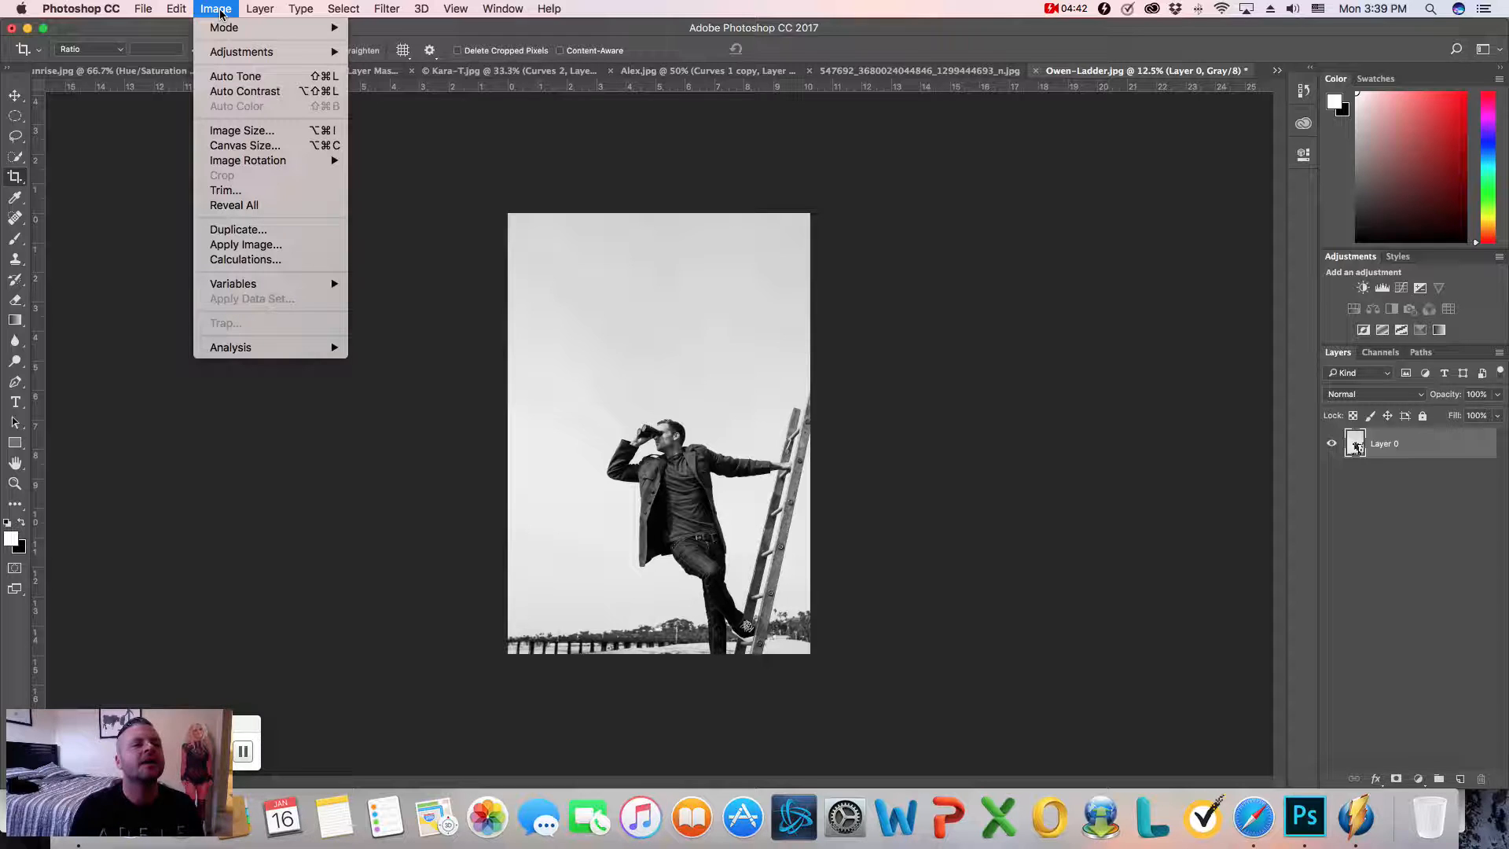
left_click(242, 130)
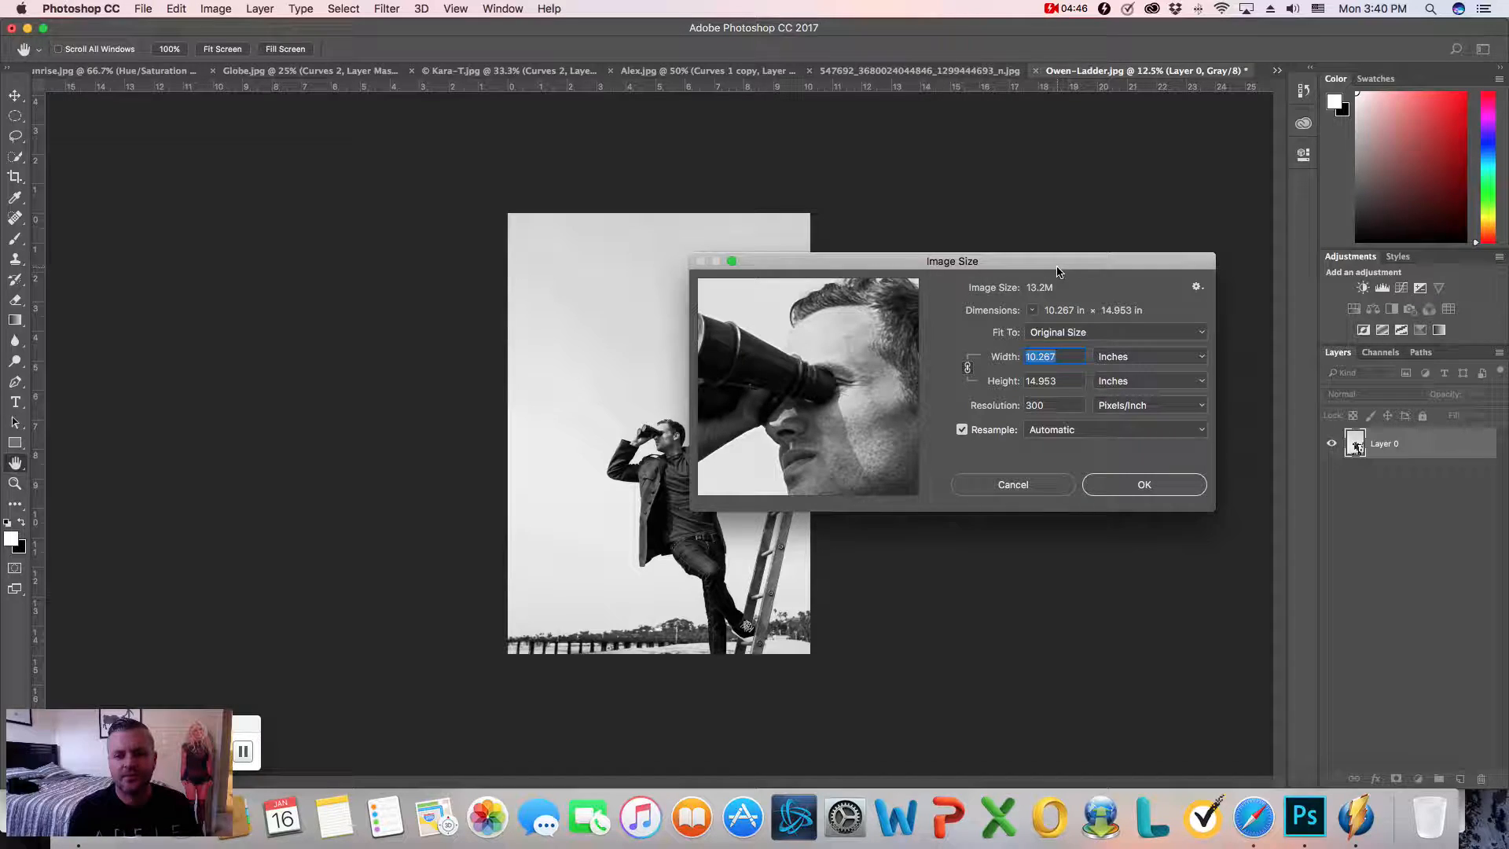
left_click(1065, 384)
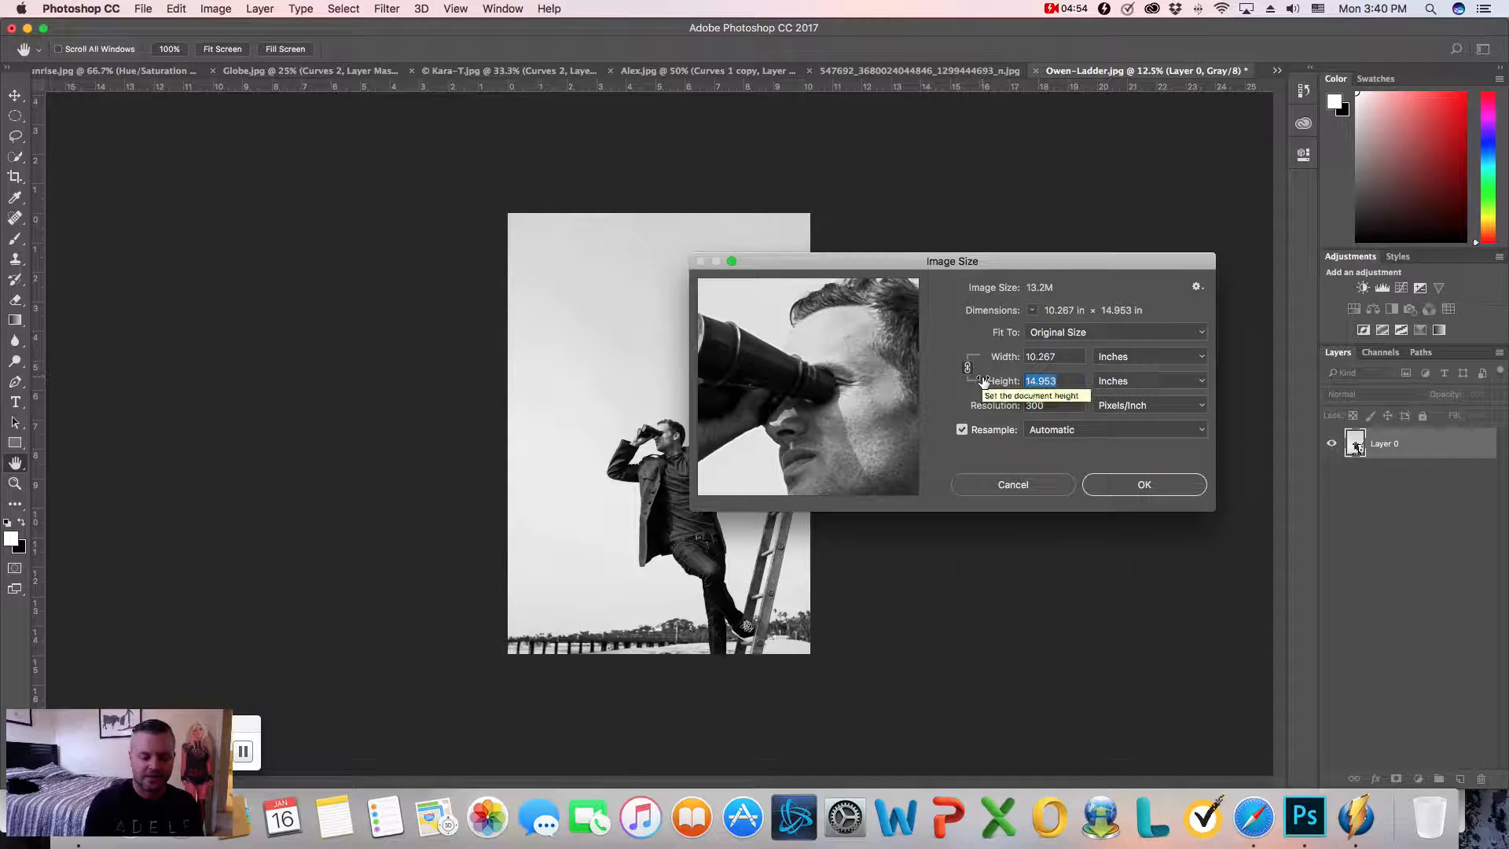
type("6")
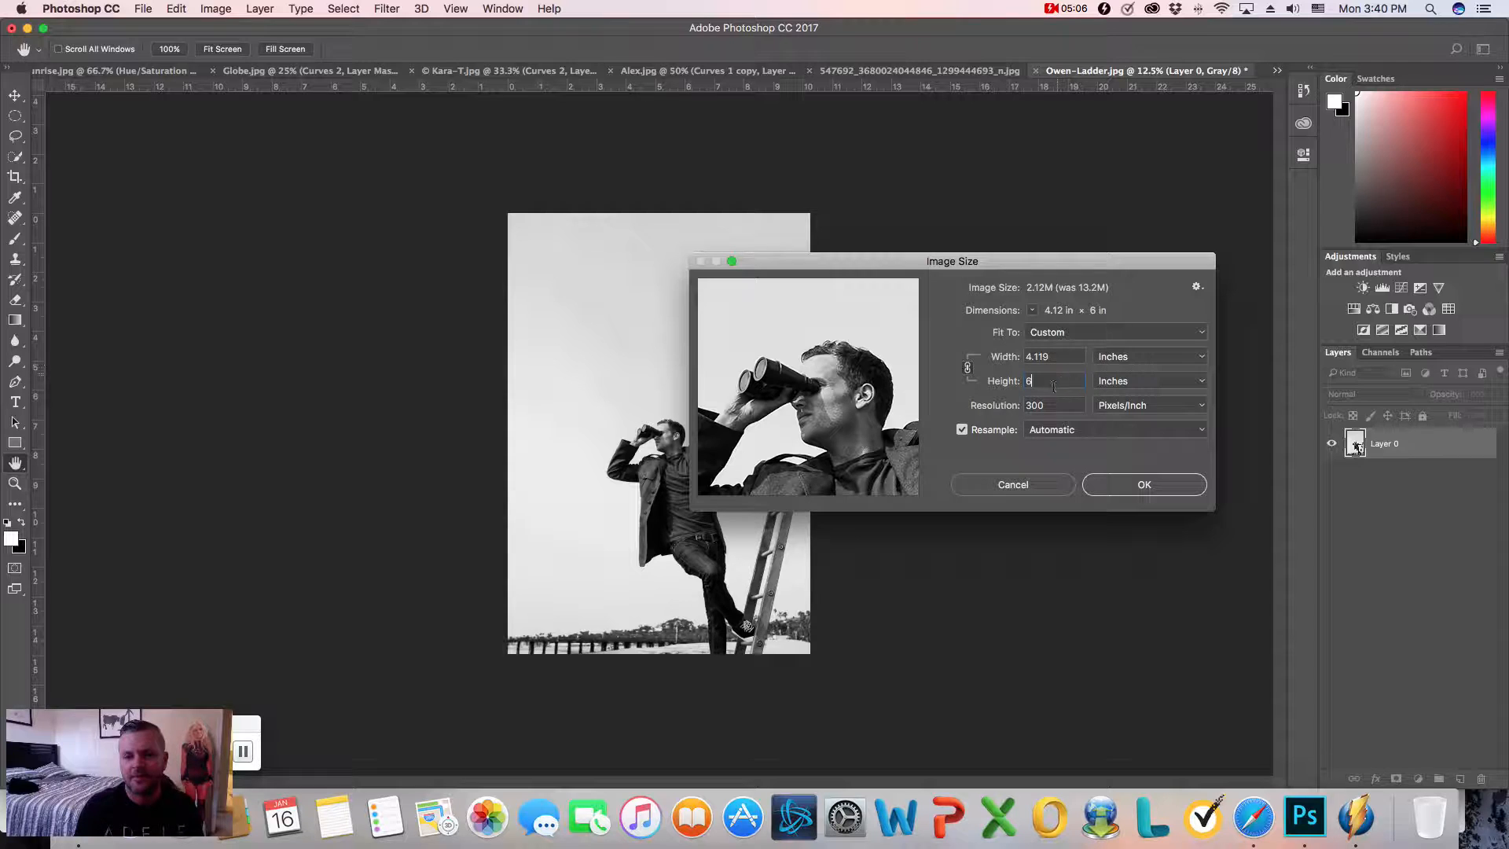
left_click(1141, 485)
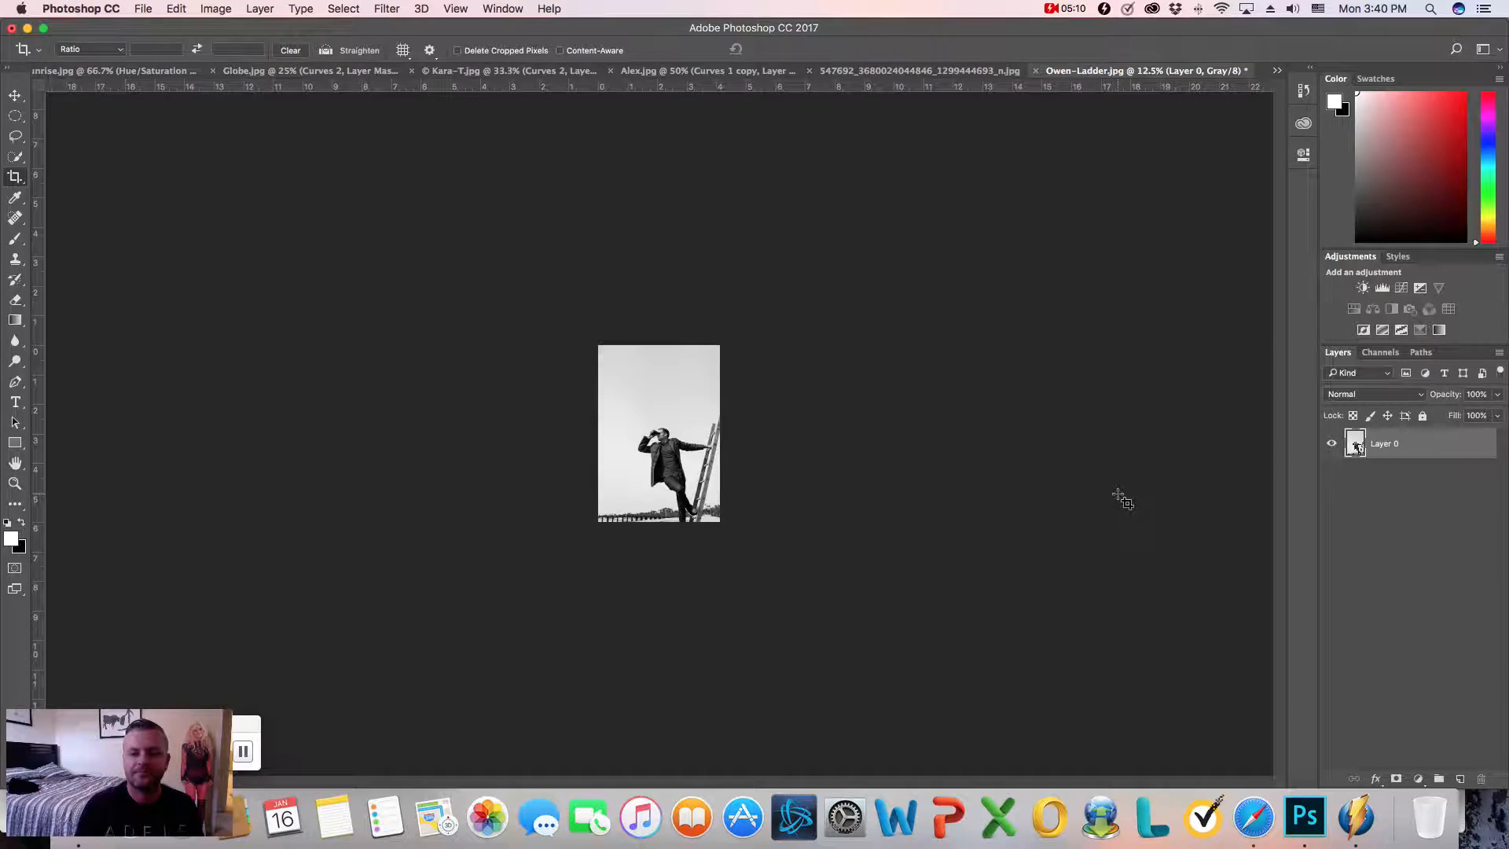
Enlarge the resized photo to 50% and examine its dimensions against the inch rulers with the Move tool active
key("c")
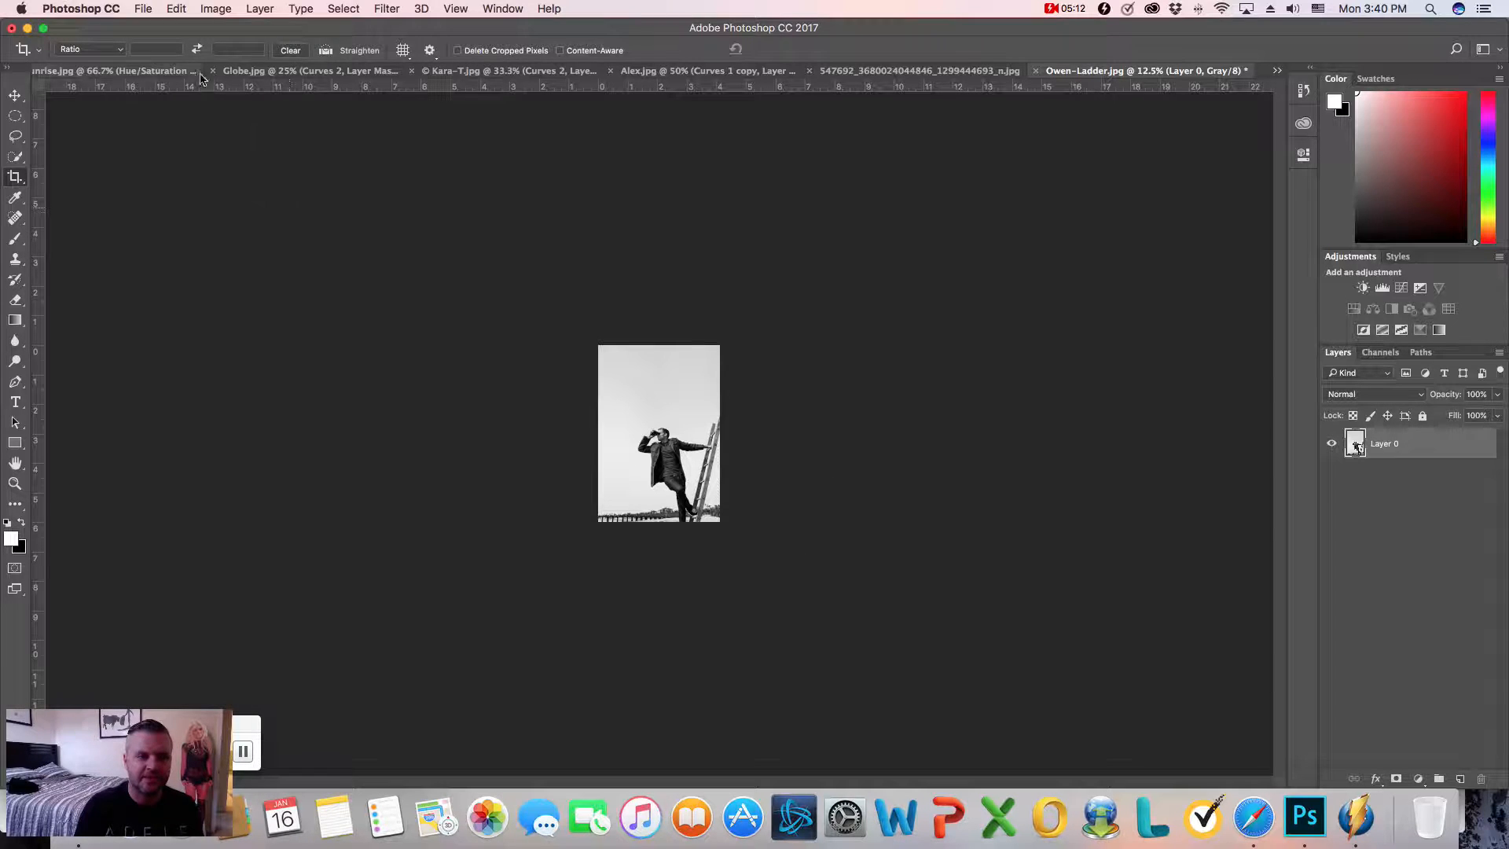
left_click(15, 483)
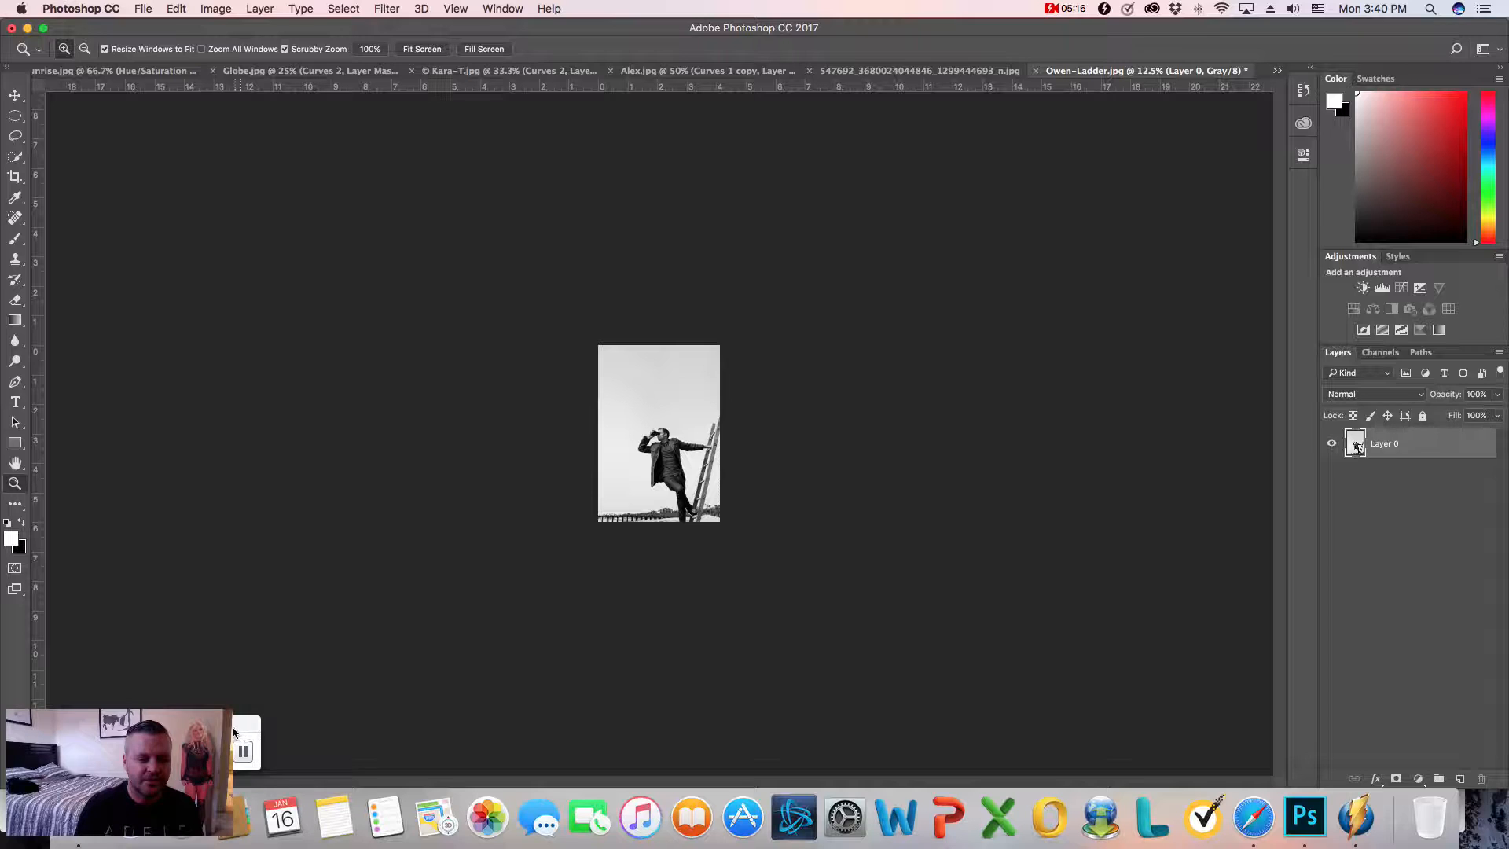
left_click(676, 483)
left_click(677, 483)
left_click(677, 483)
left_click(676, 483)
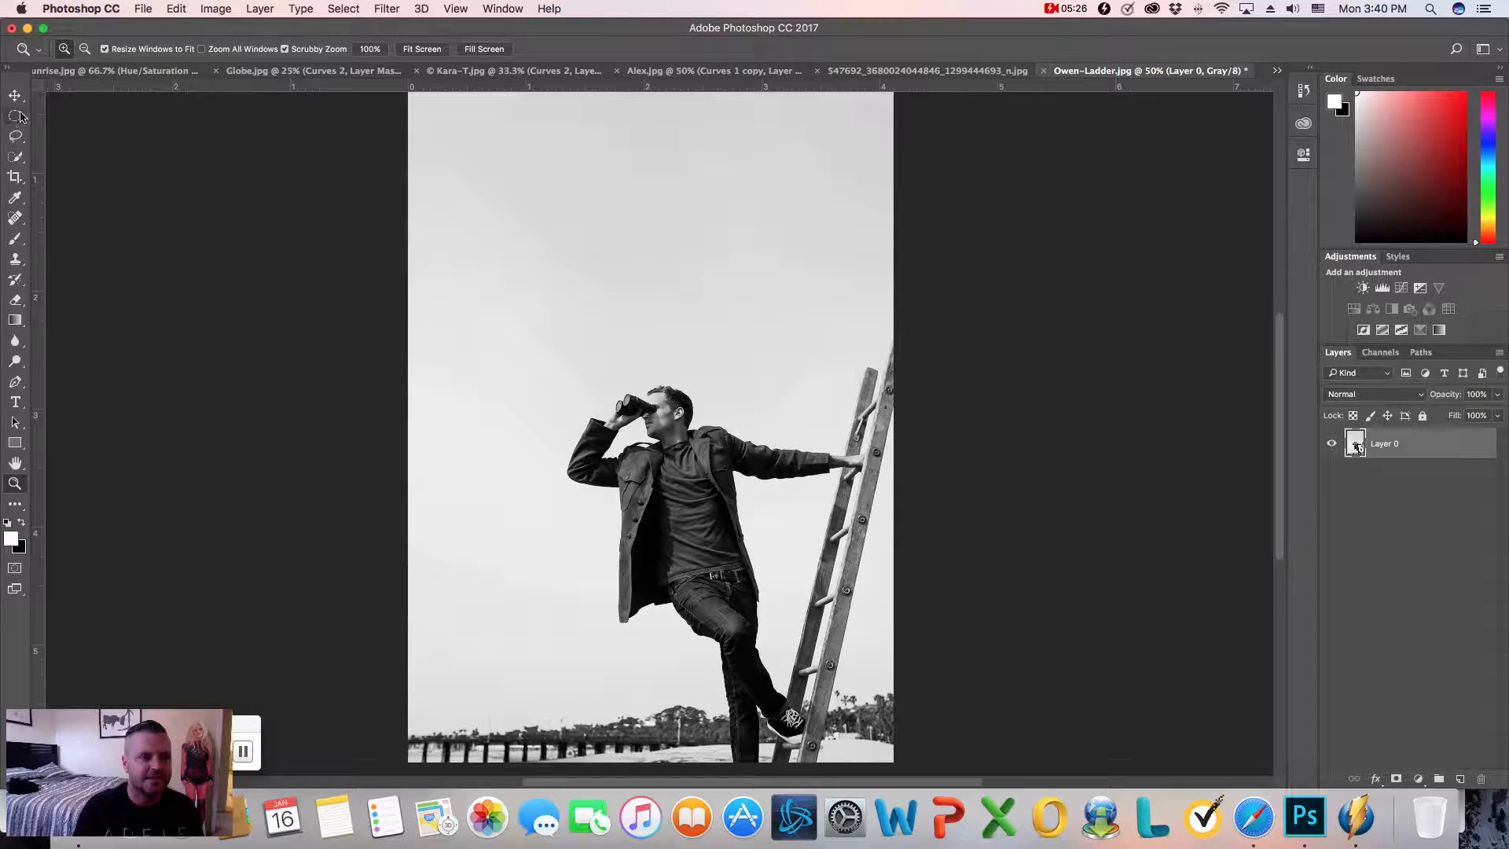
key("v")
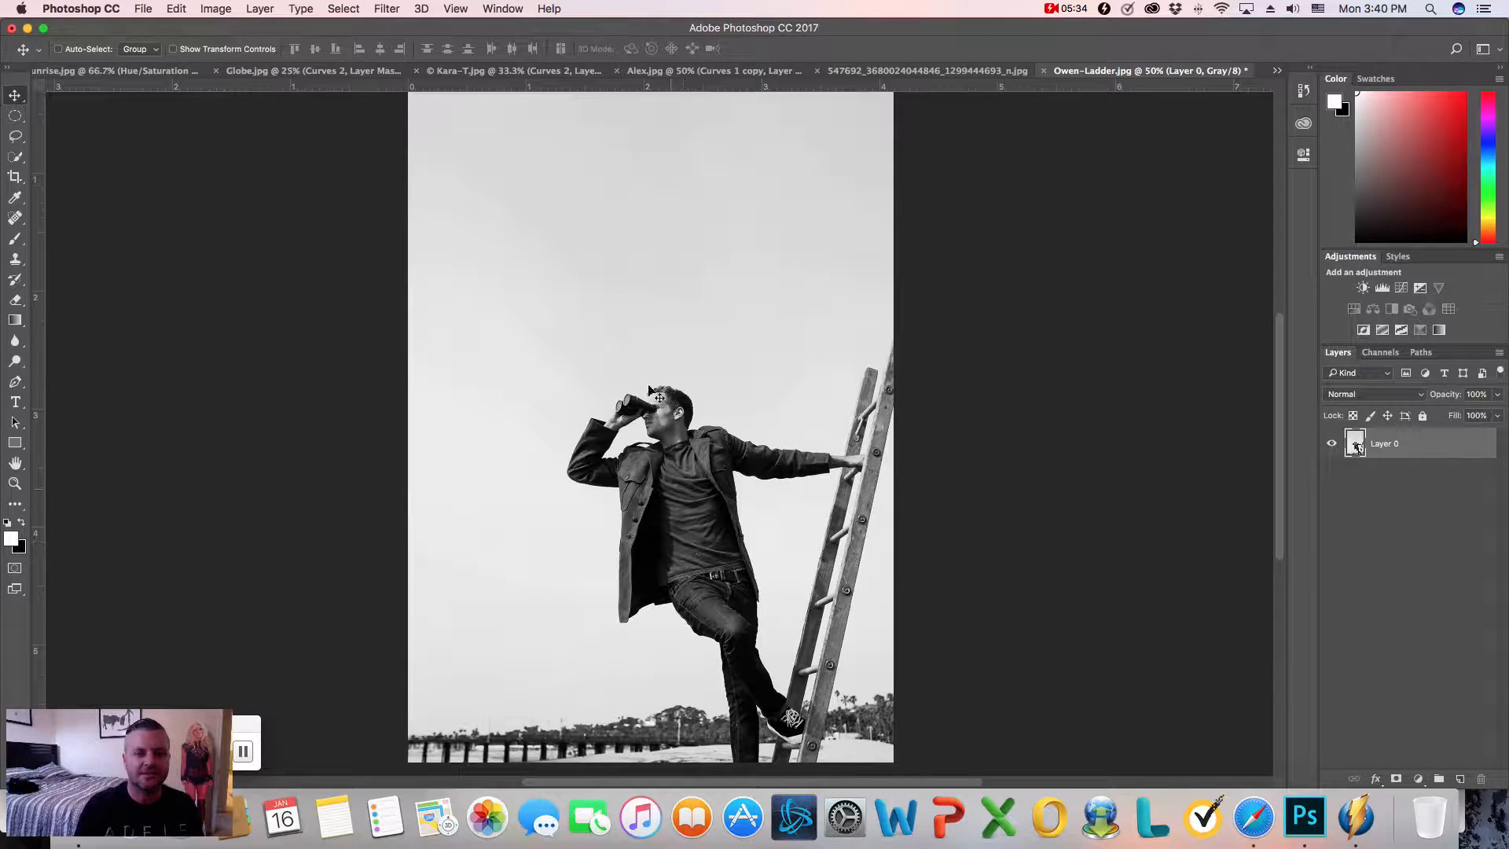
scroll(573, 349, "up", 5)
scroll(572, 354, "down", 4)
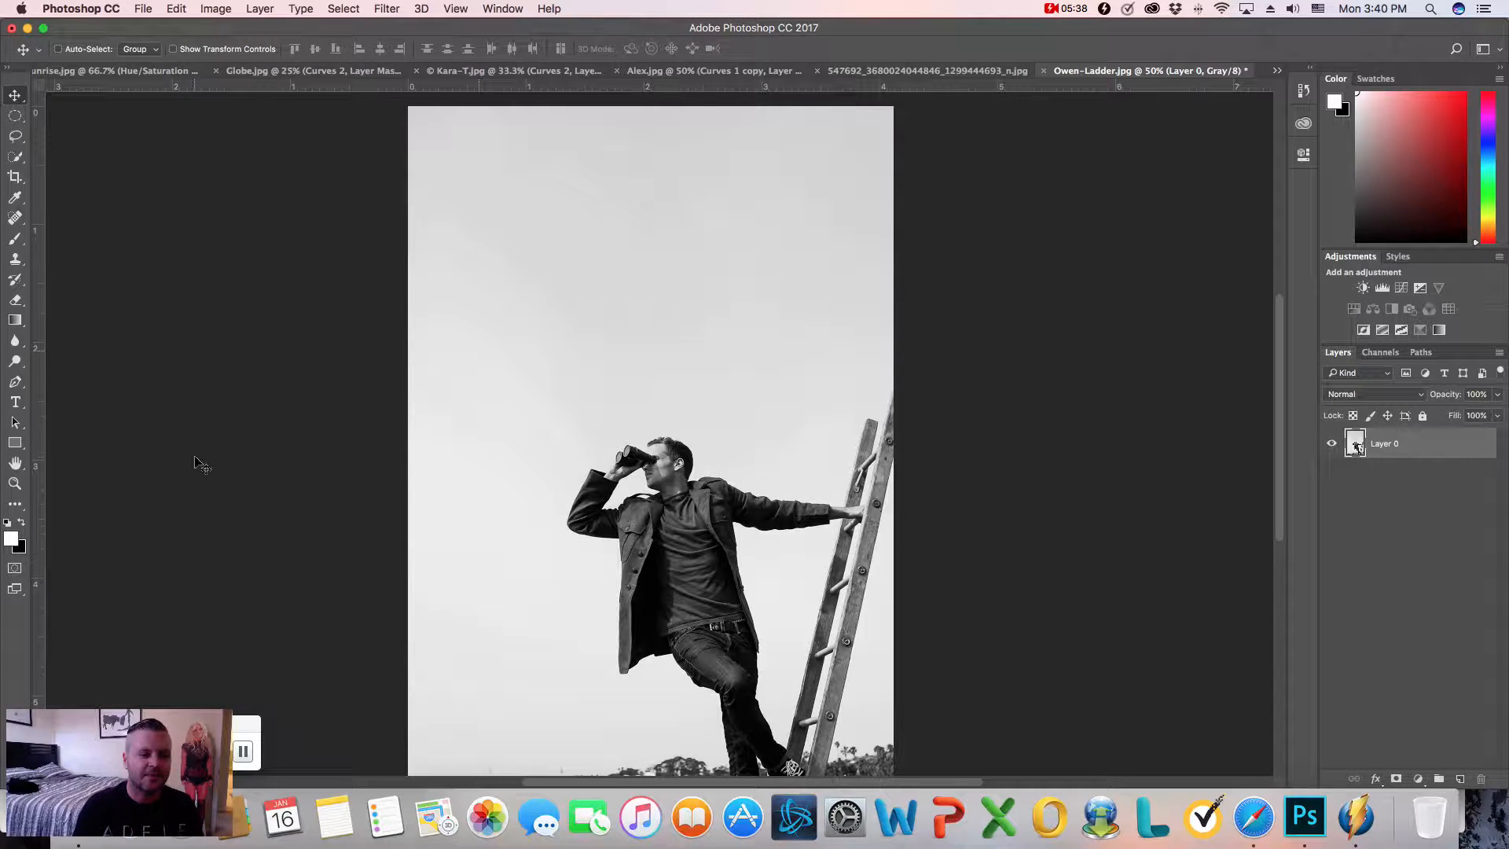
Switch the ruler units to pixels and check the photo's extents against the rulers
right_click(442, 91)
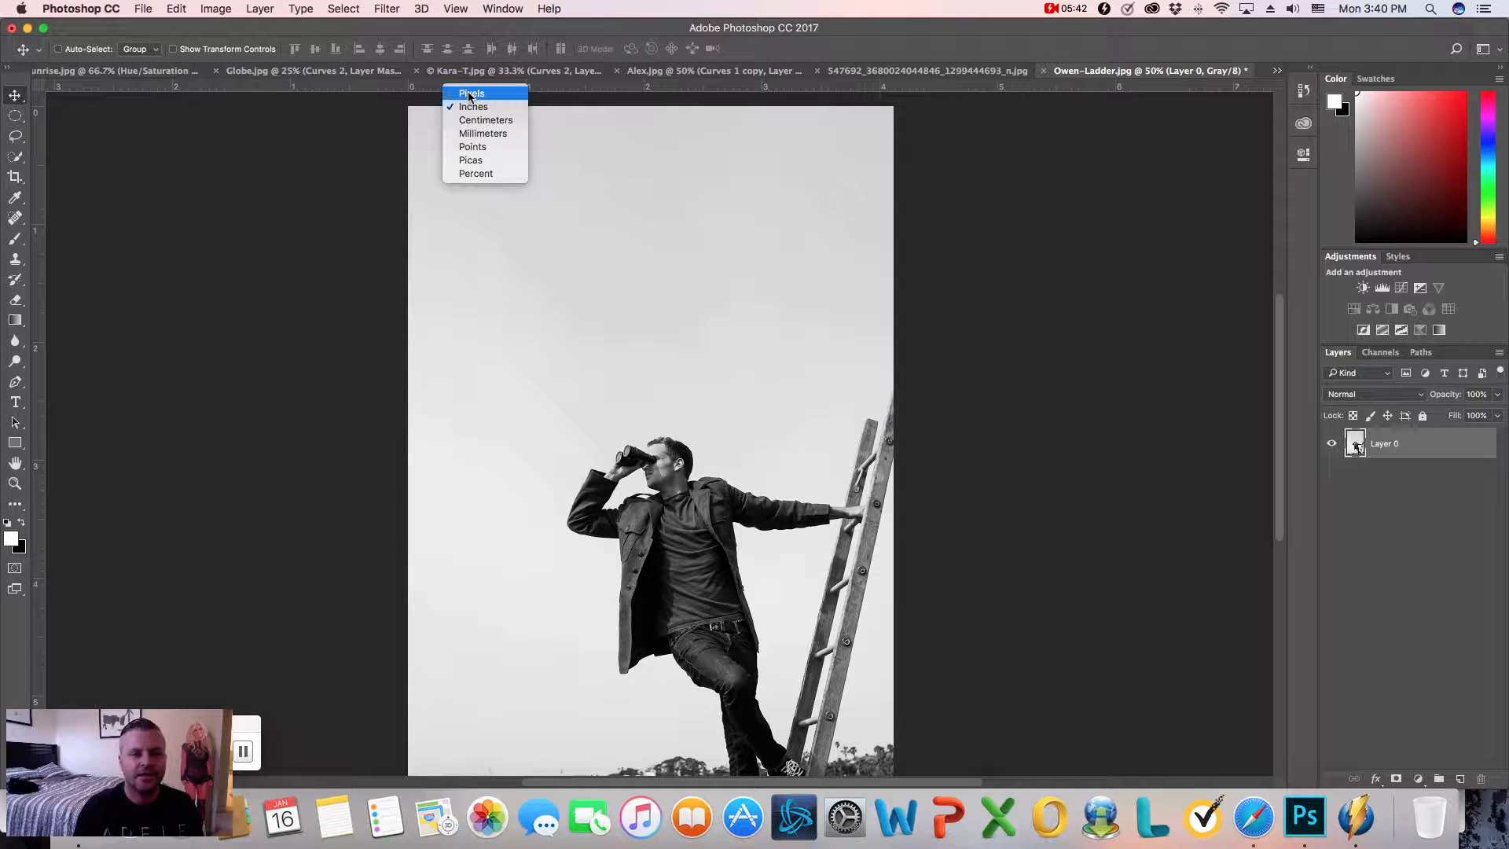
left_click(470, 93)
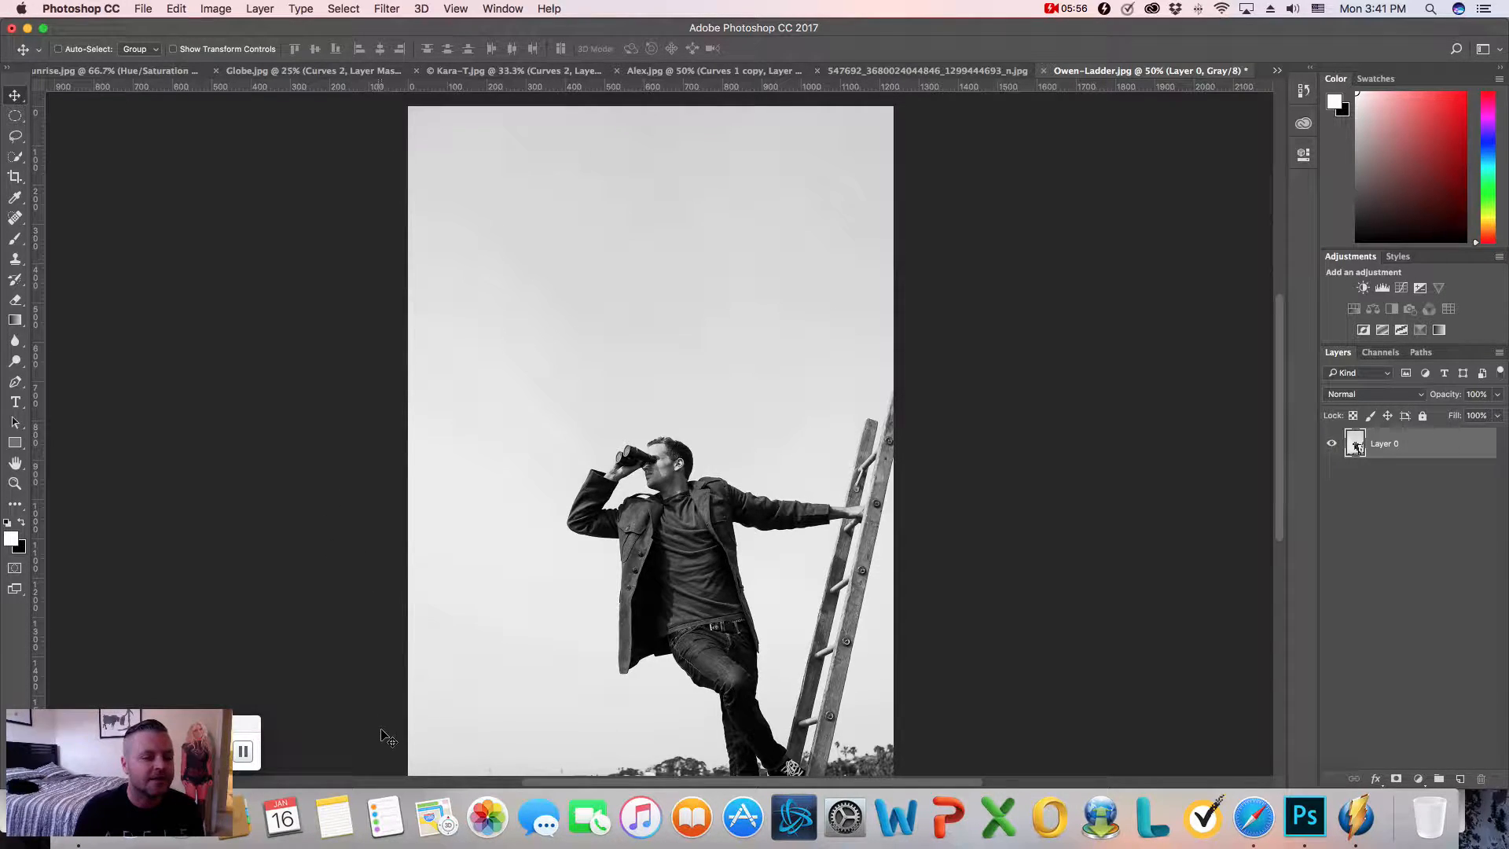
scroll(472, 733, "down", 5)
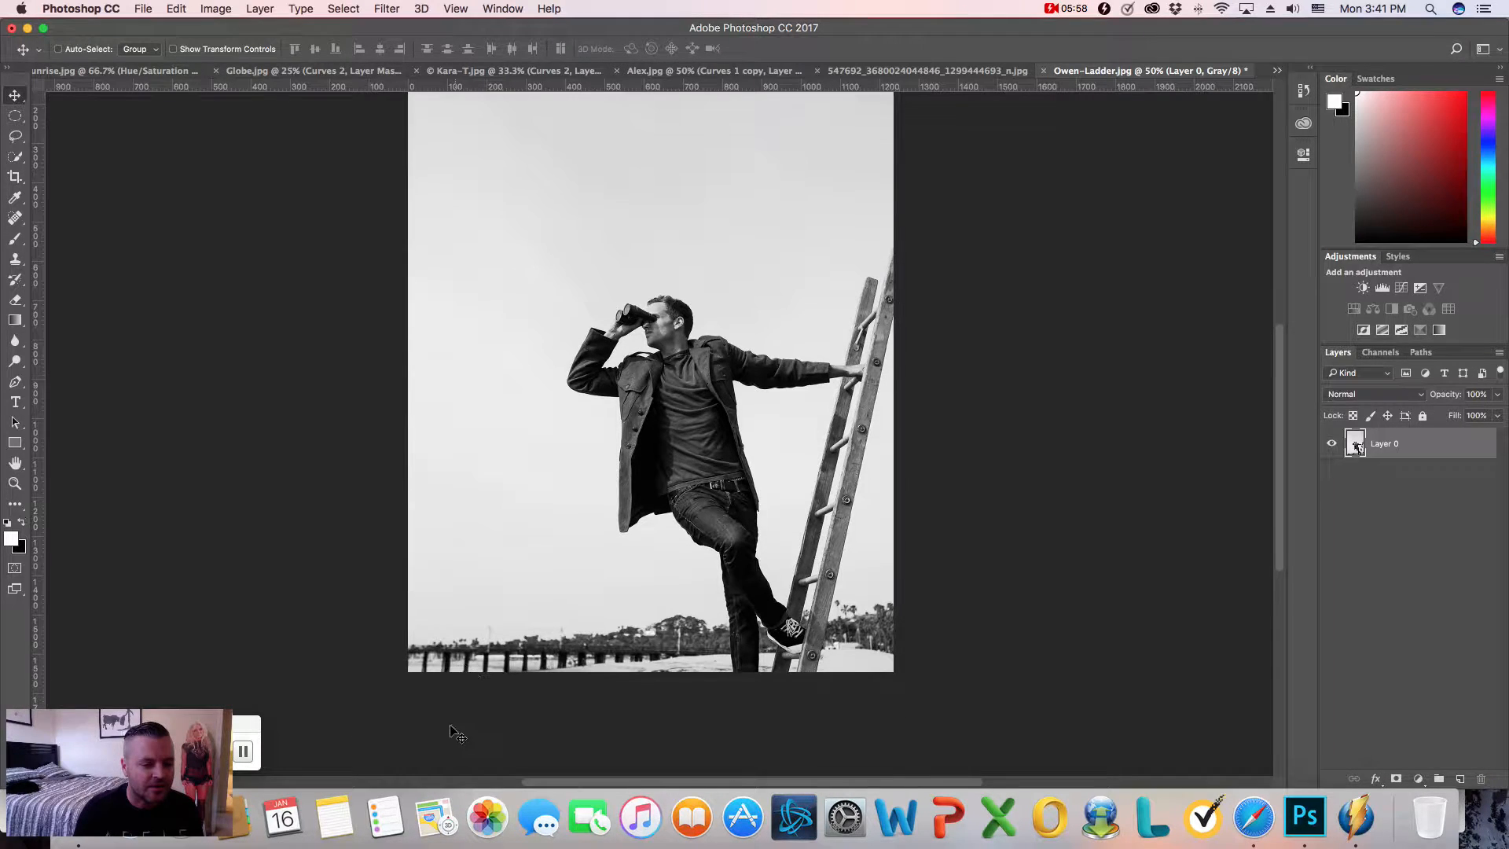
scroll(411, 659, "up", 8)
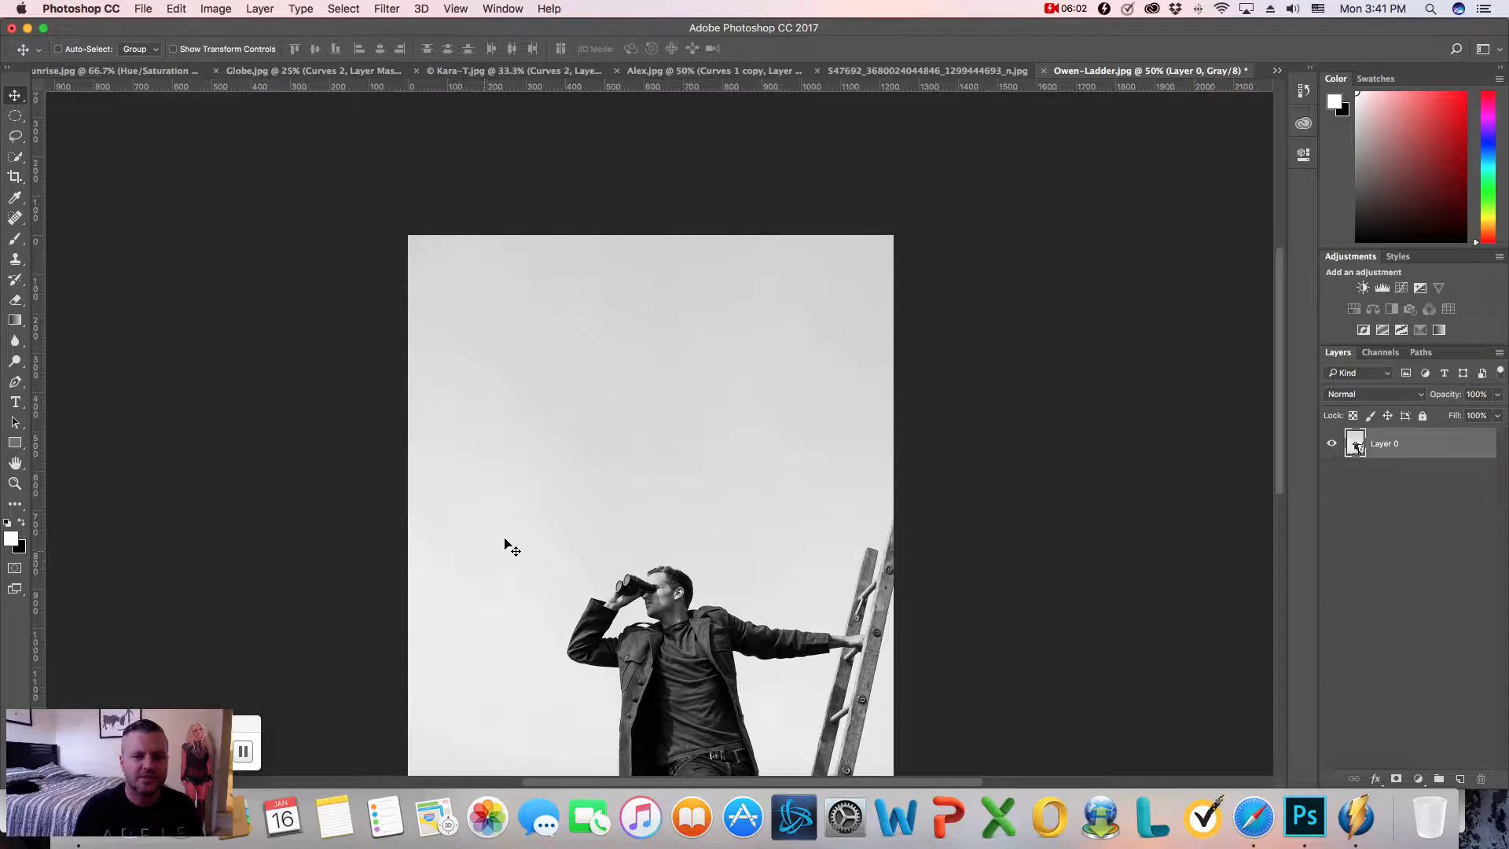
scroll(563, 532, "down", 6)
scroll(566, 532, "left", 1)
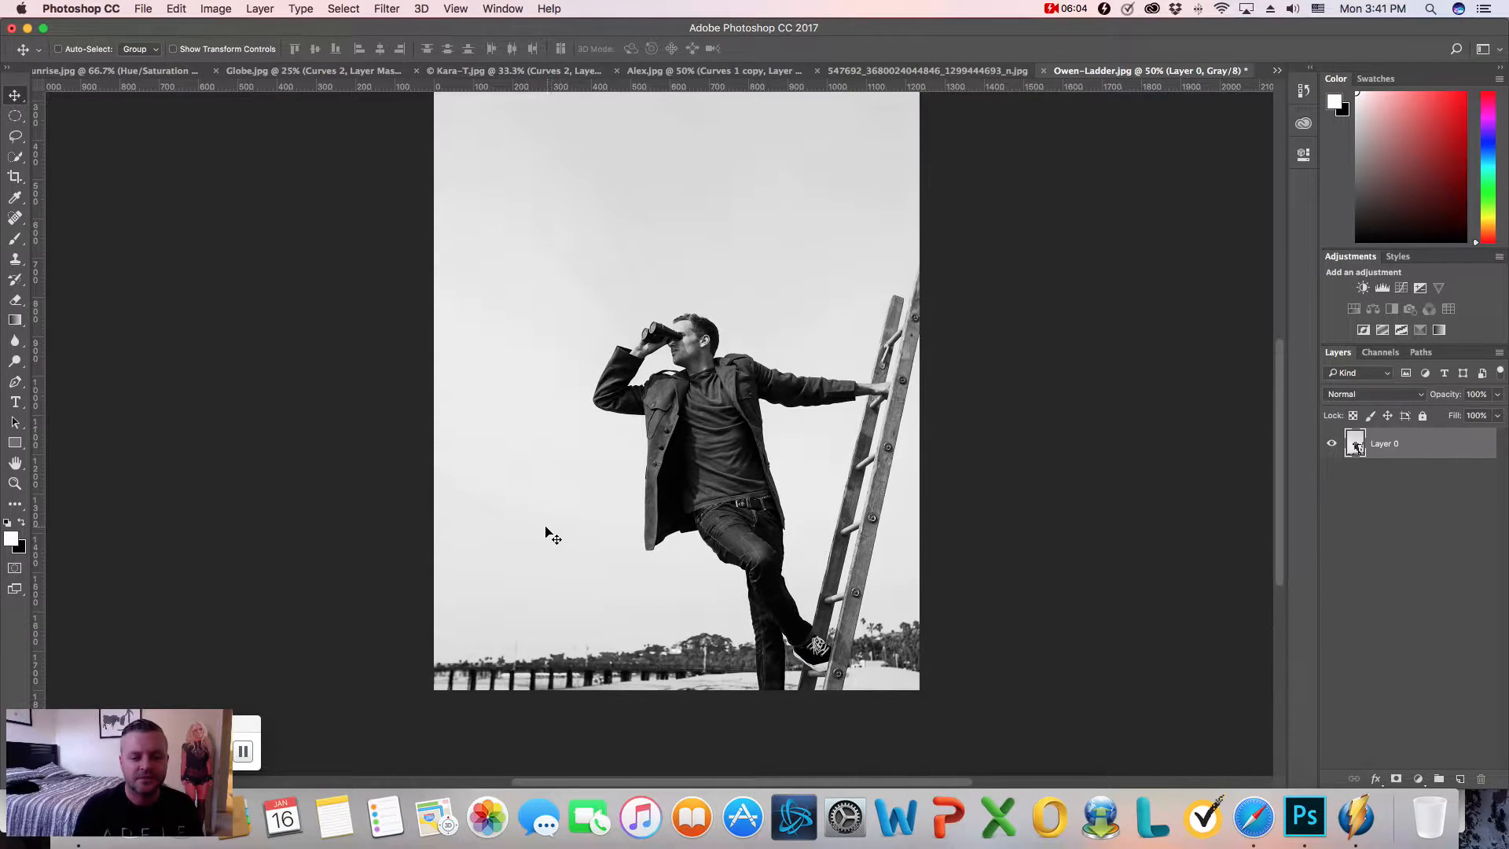
scroll(578, 536, "up", 1)
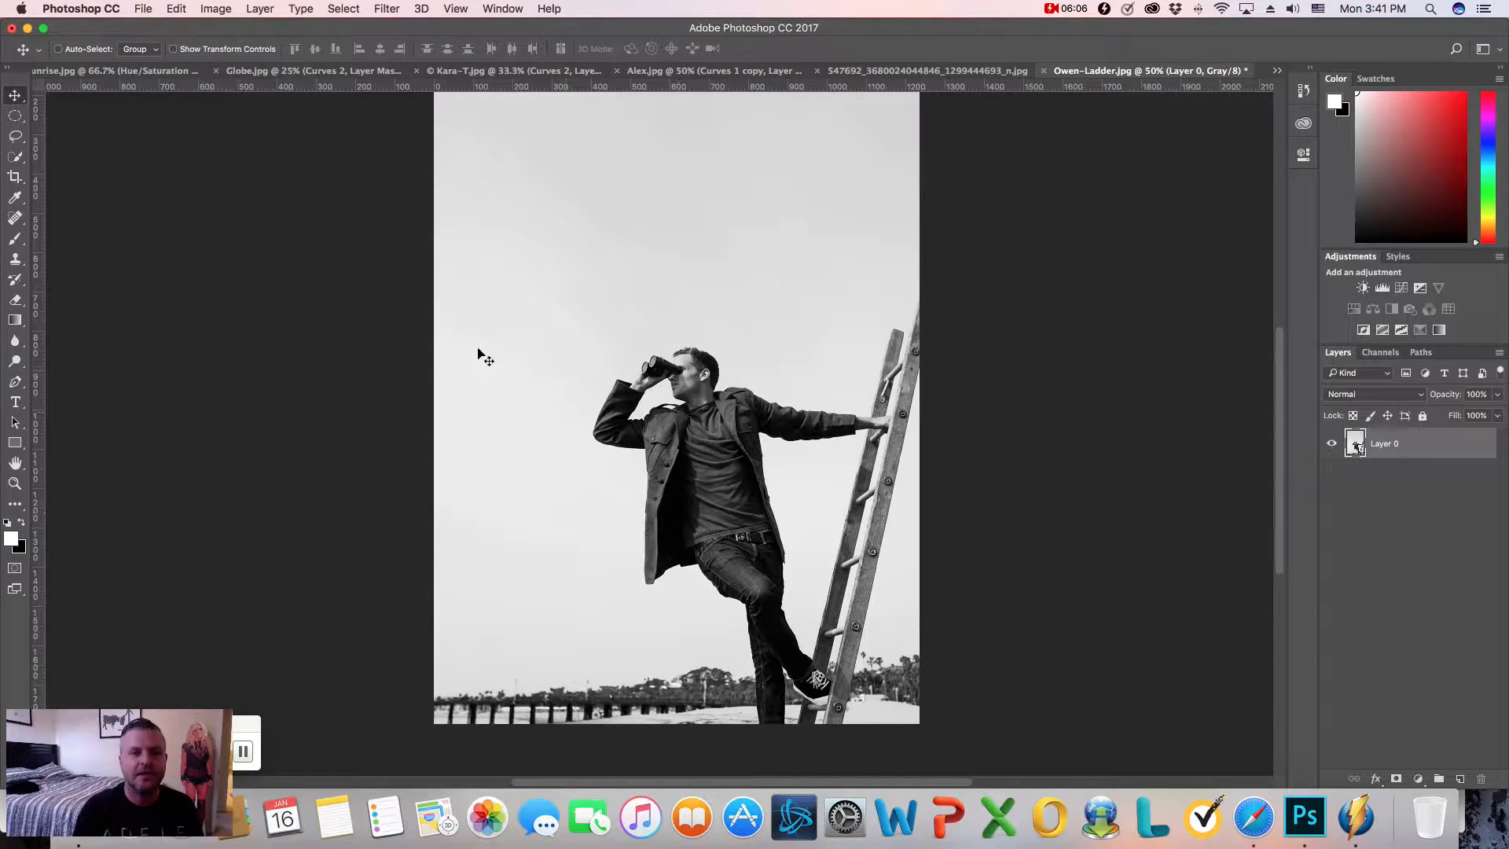
scroll(693, 363, "up", 4)
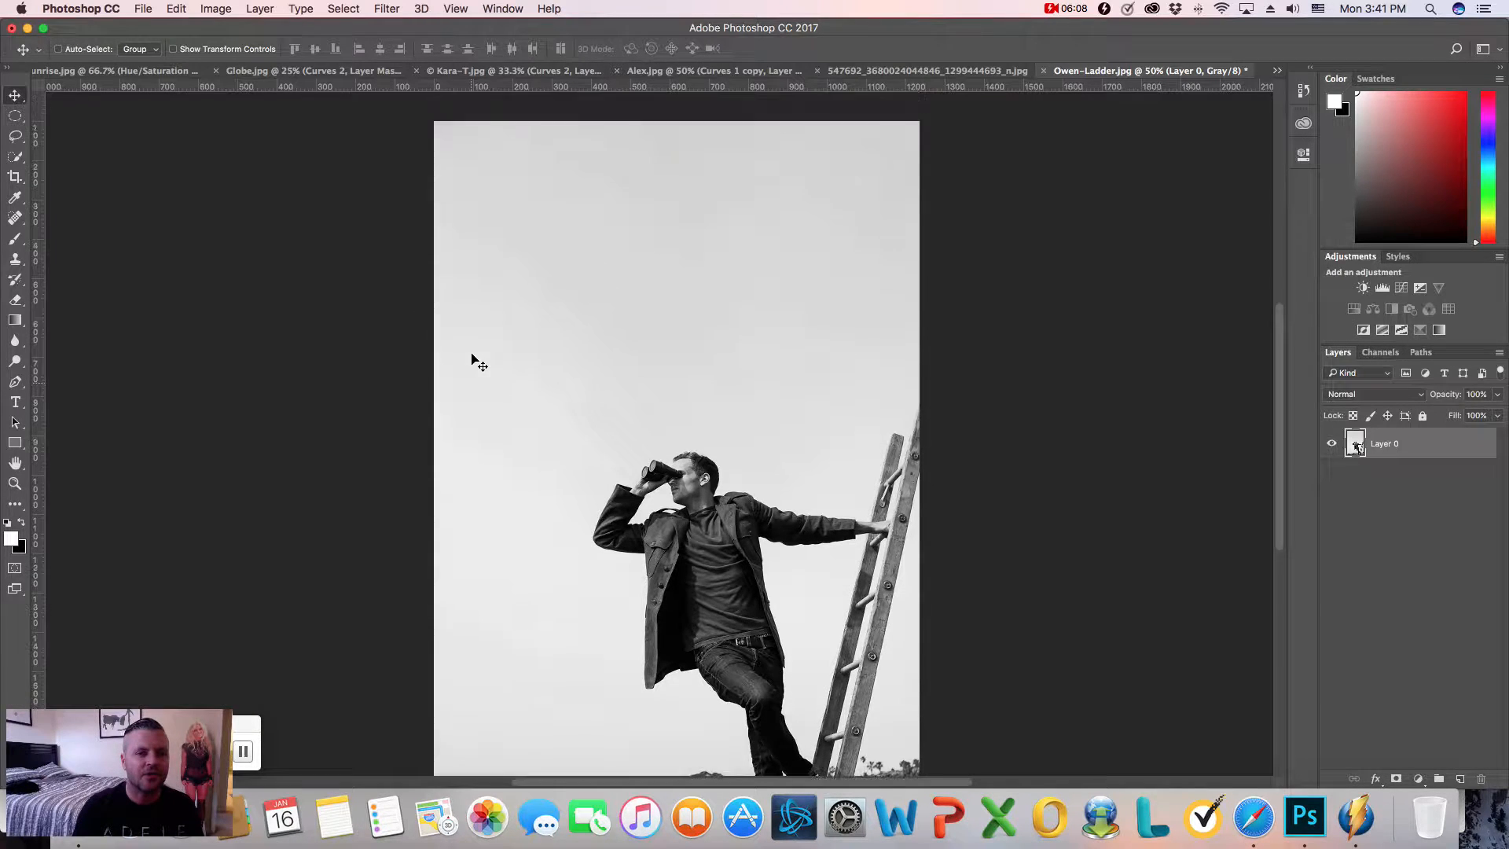
Apply the full-image crop frame with Delete Cropped Pixels left off, and review the crop overlay options without changing them
left_click(15, 177)
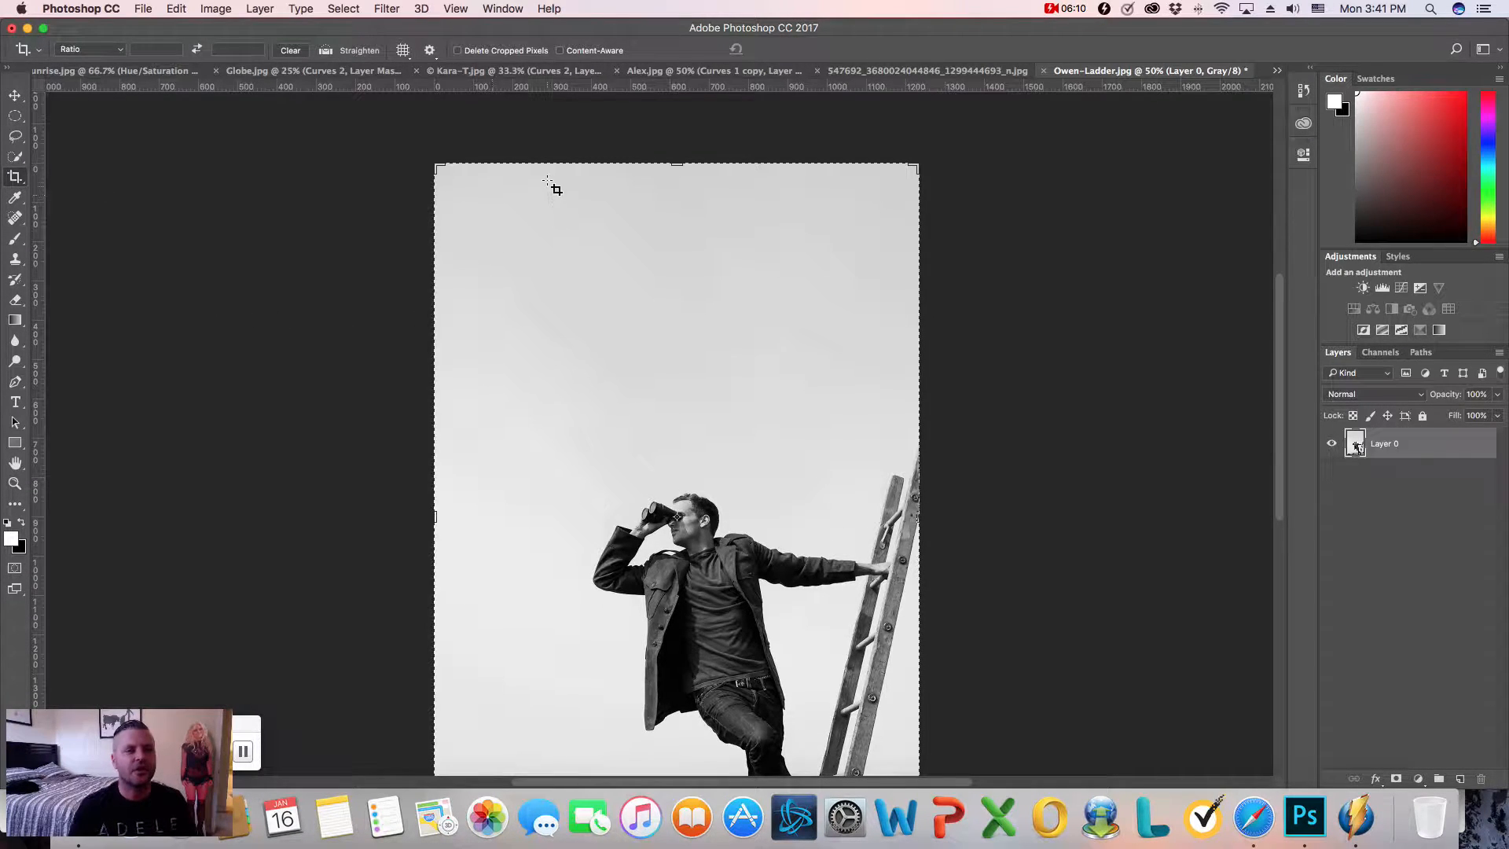
left_click(454, 51)
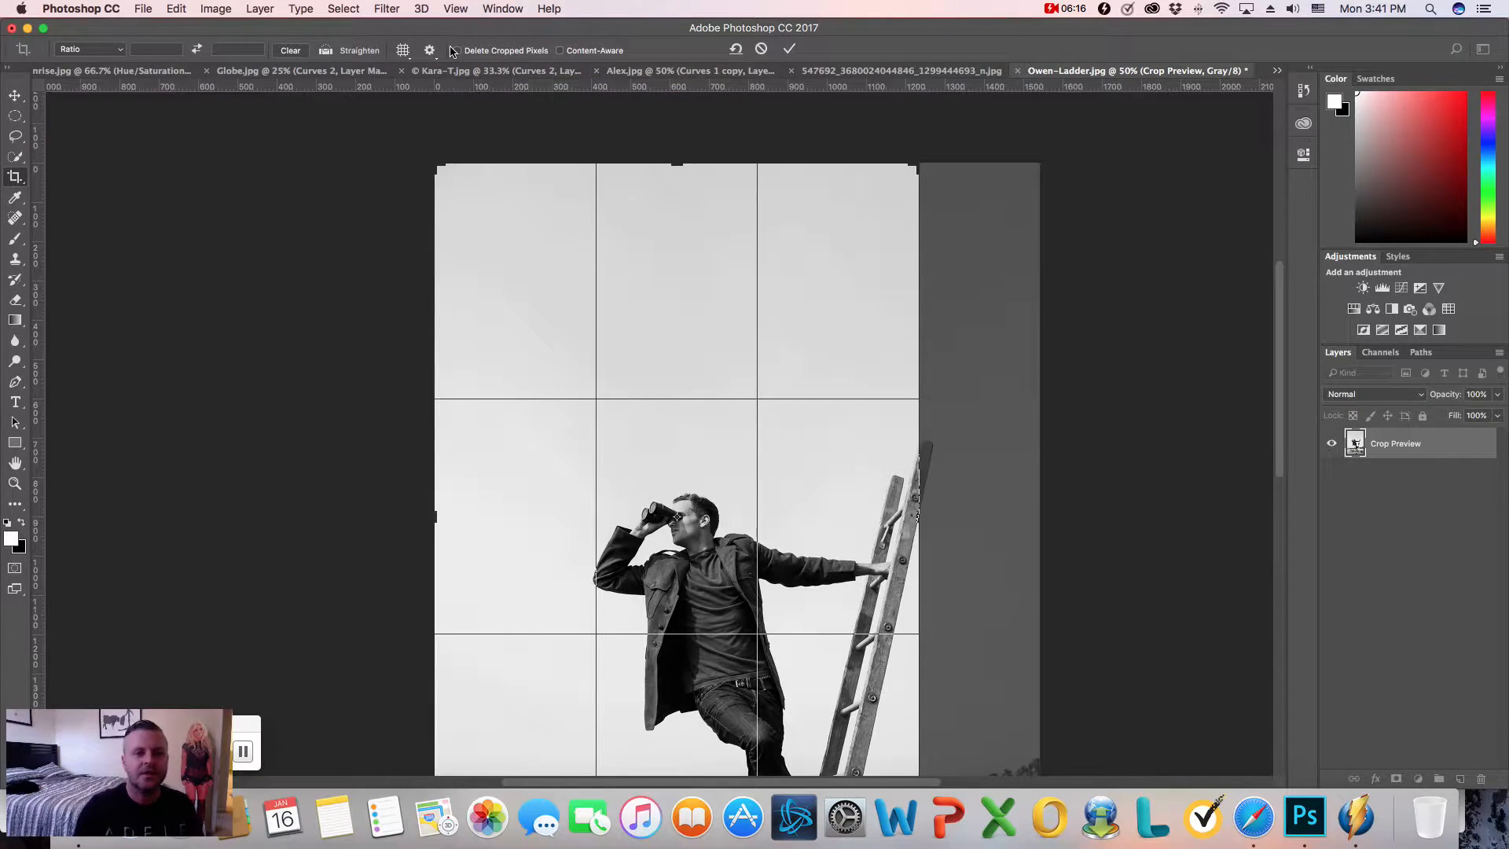
key("Return")
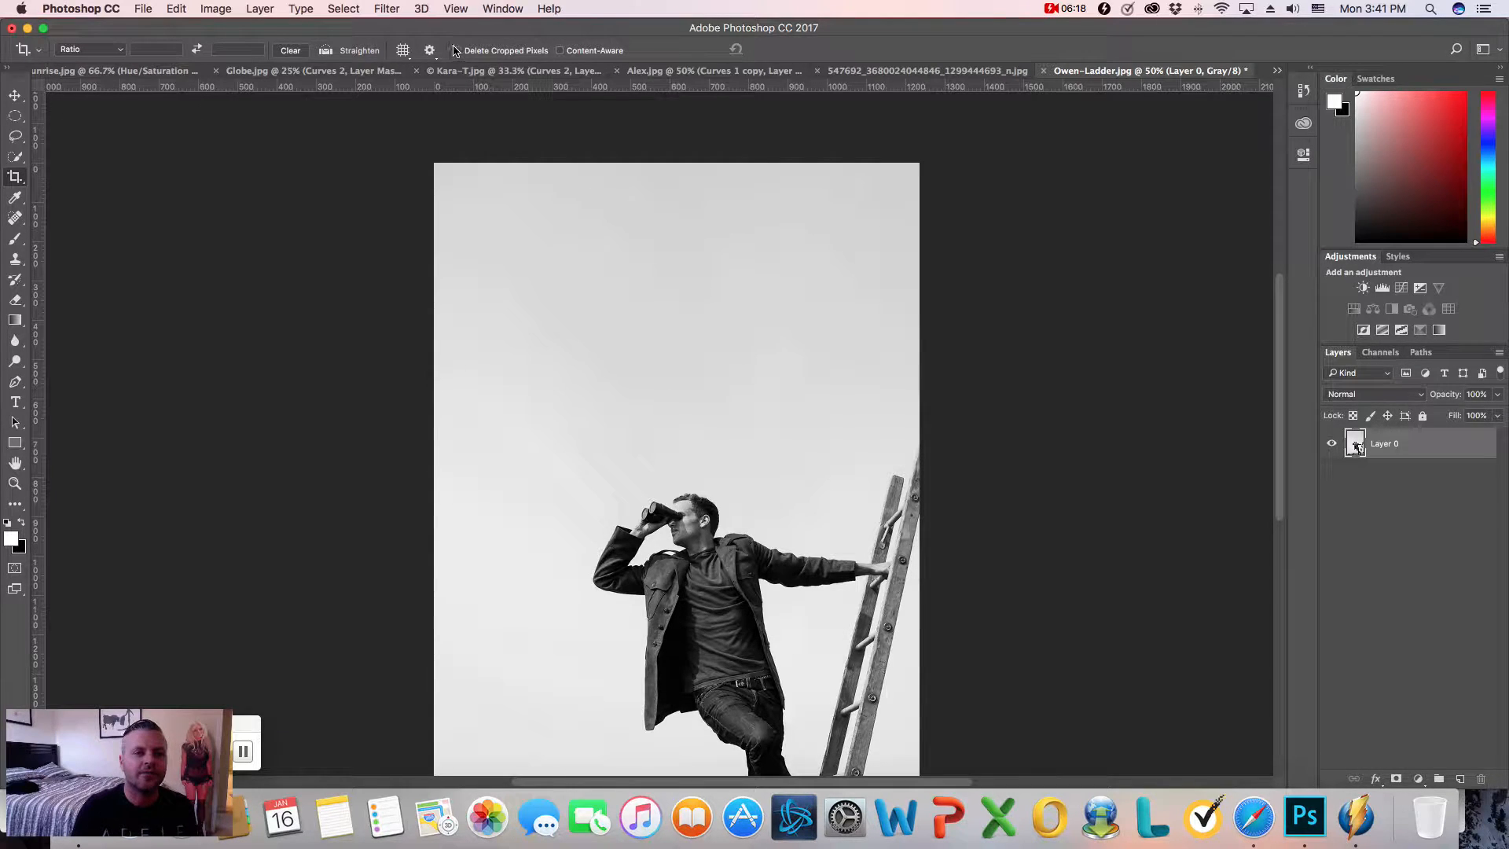
left_click(403, 50)
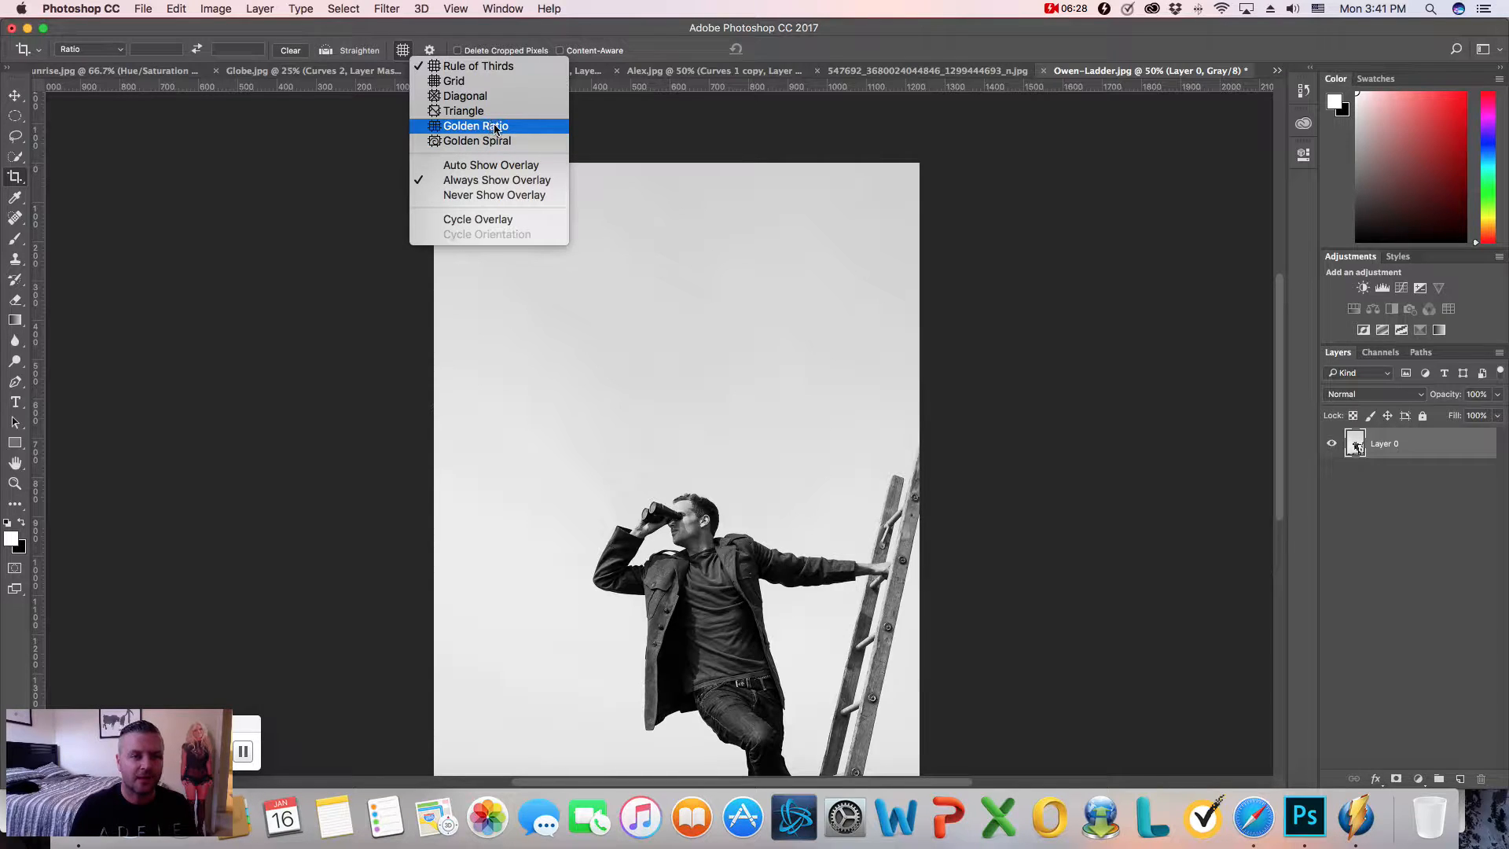
left_click(330, 37)
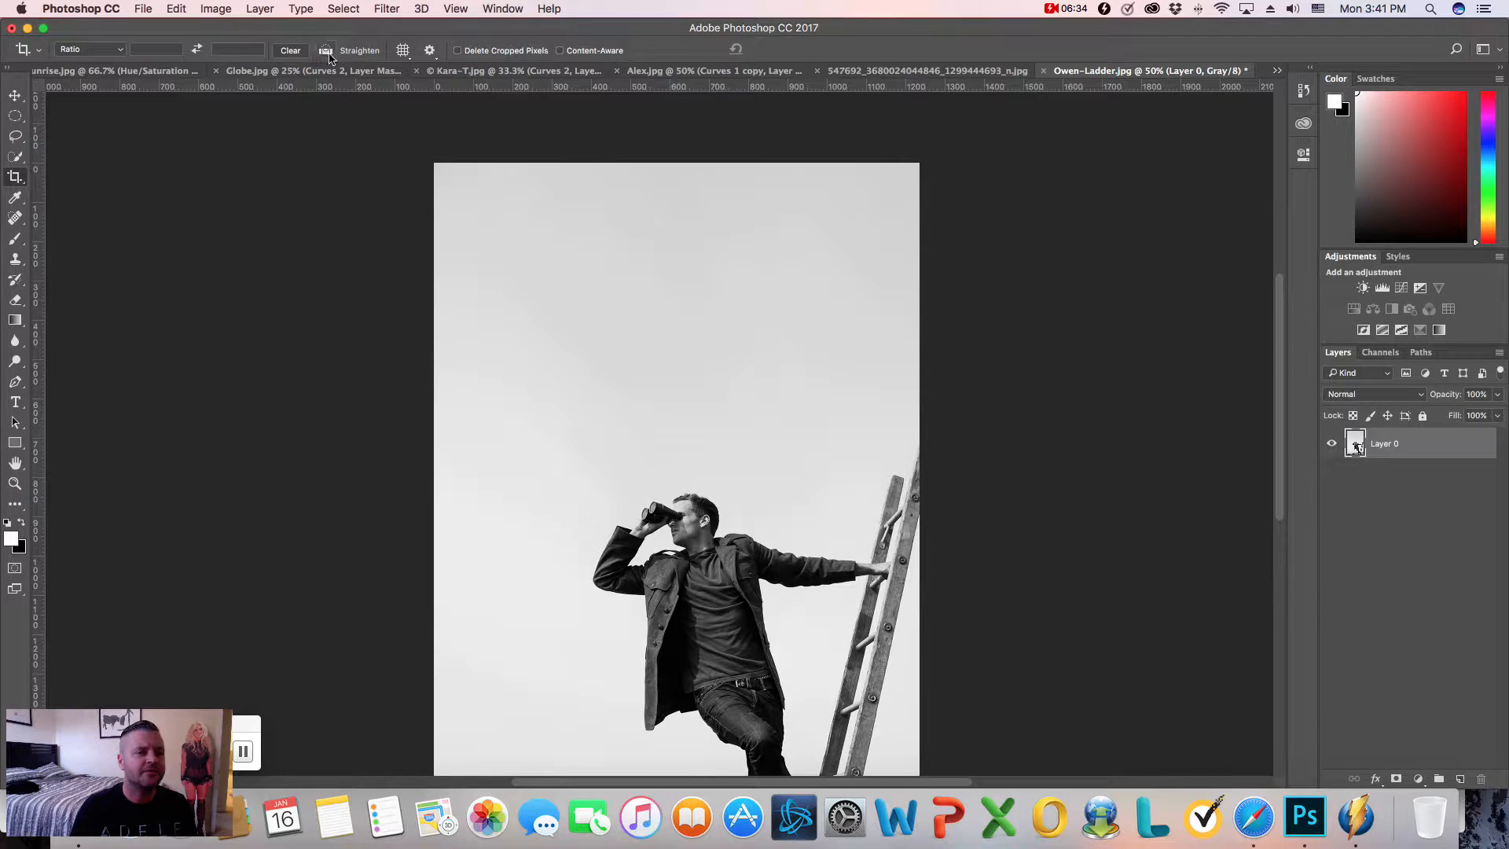
Straighten the photo with the crop's Straighten tool along the pier line at the base of the image, and apply it
scroll(806, 672, "down", 5)
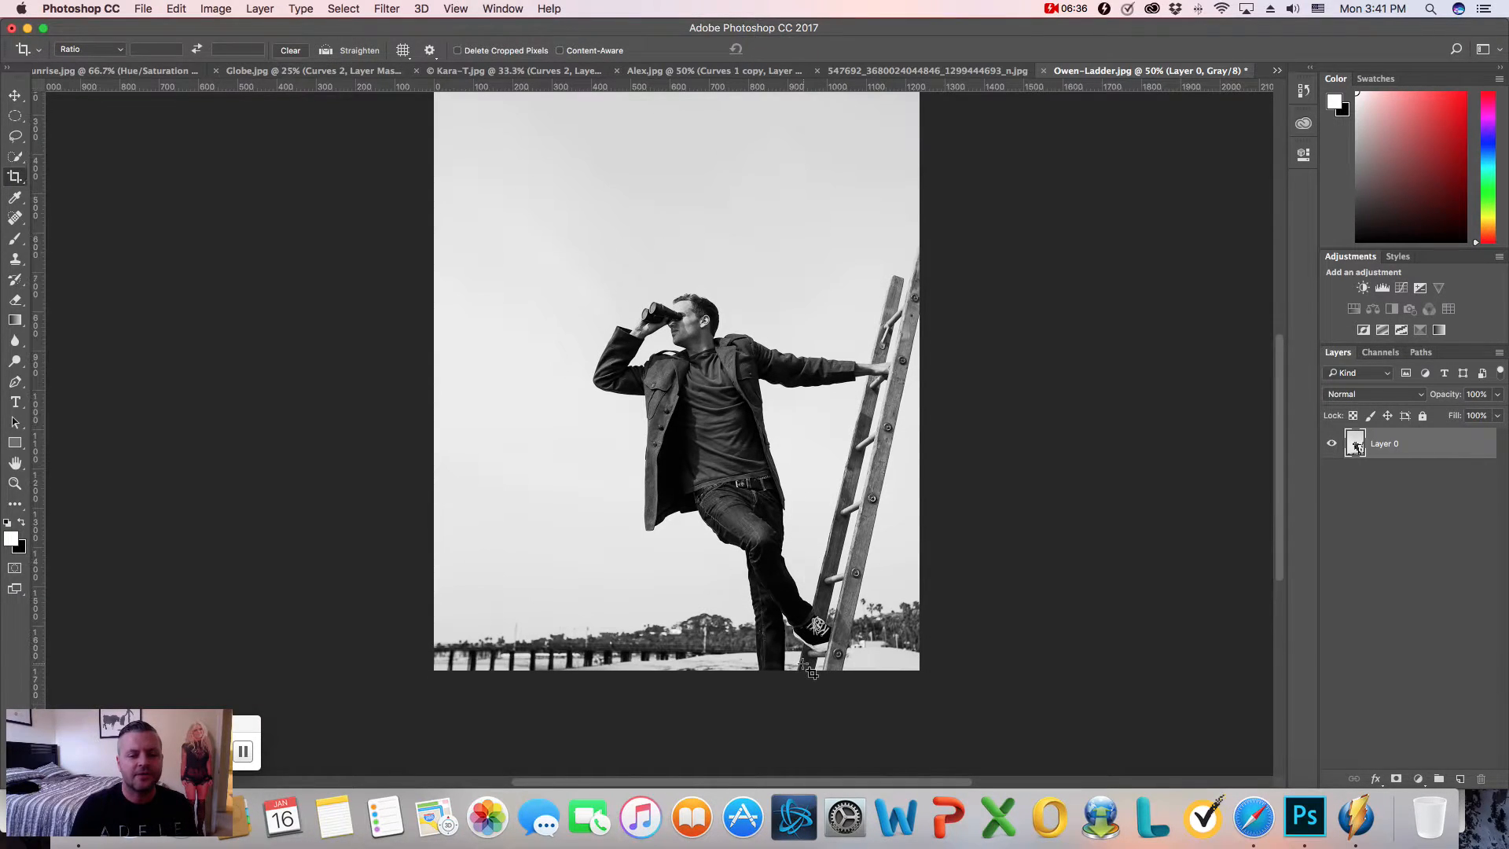
left_click(325, 50)
left_click_drag(457, 644, 707, 646)
key("Return")
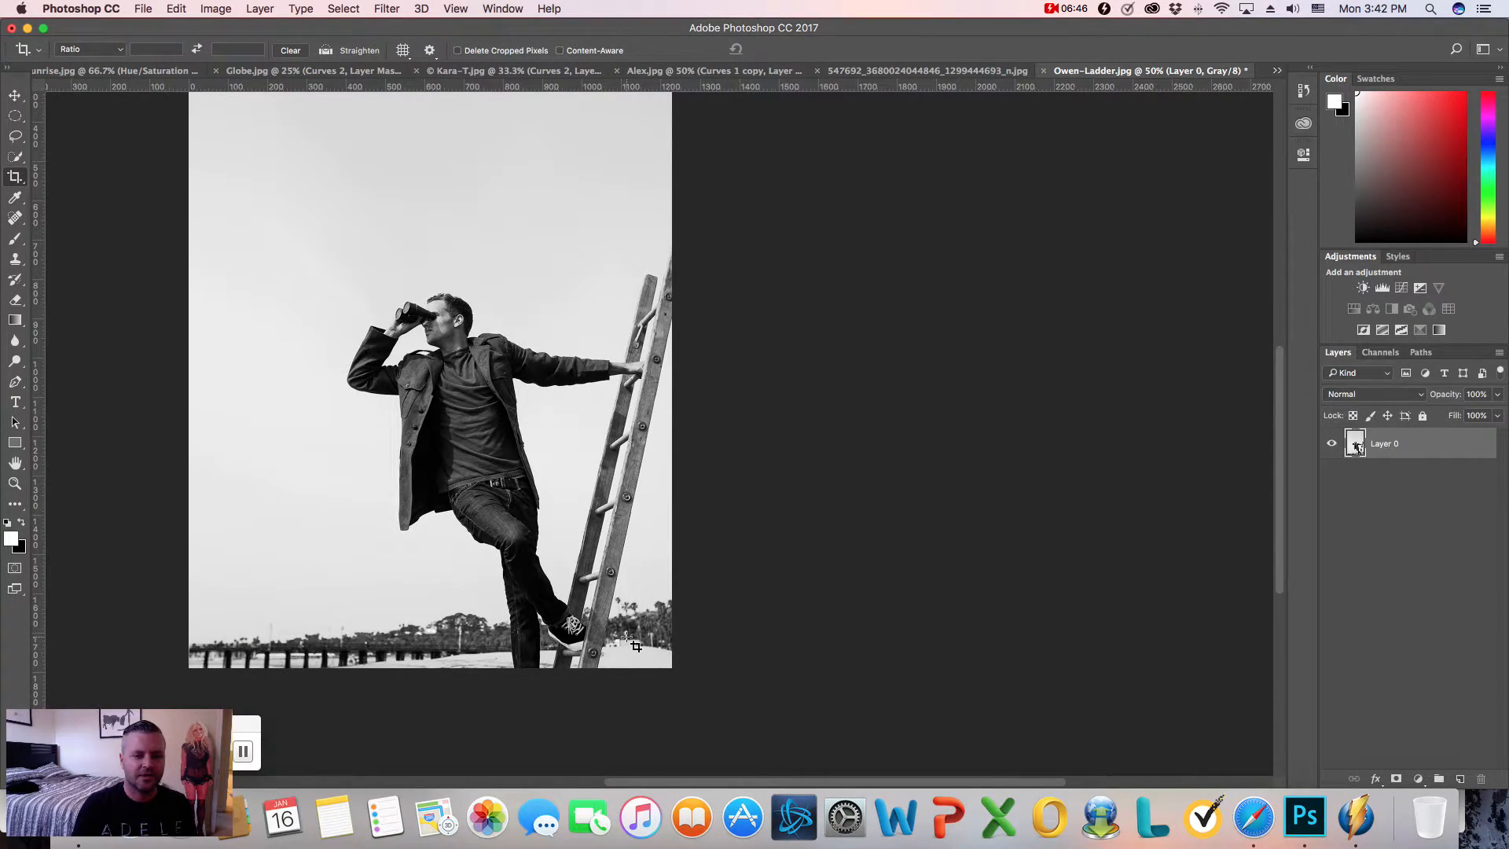
scroll(631, 642, "up", 5)
scroll(632, 646, "down", 5)
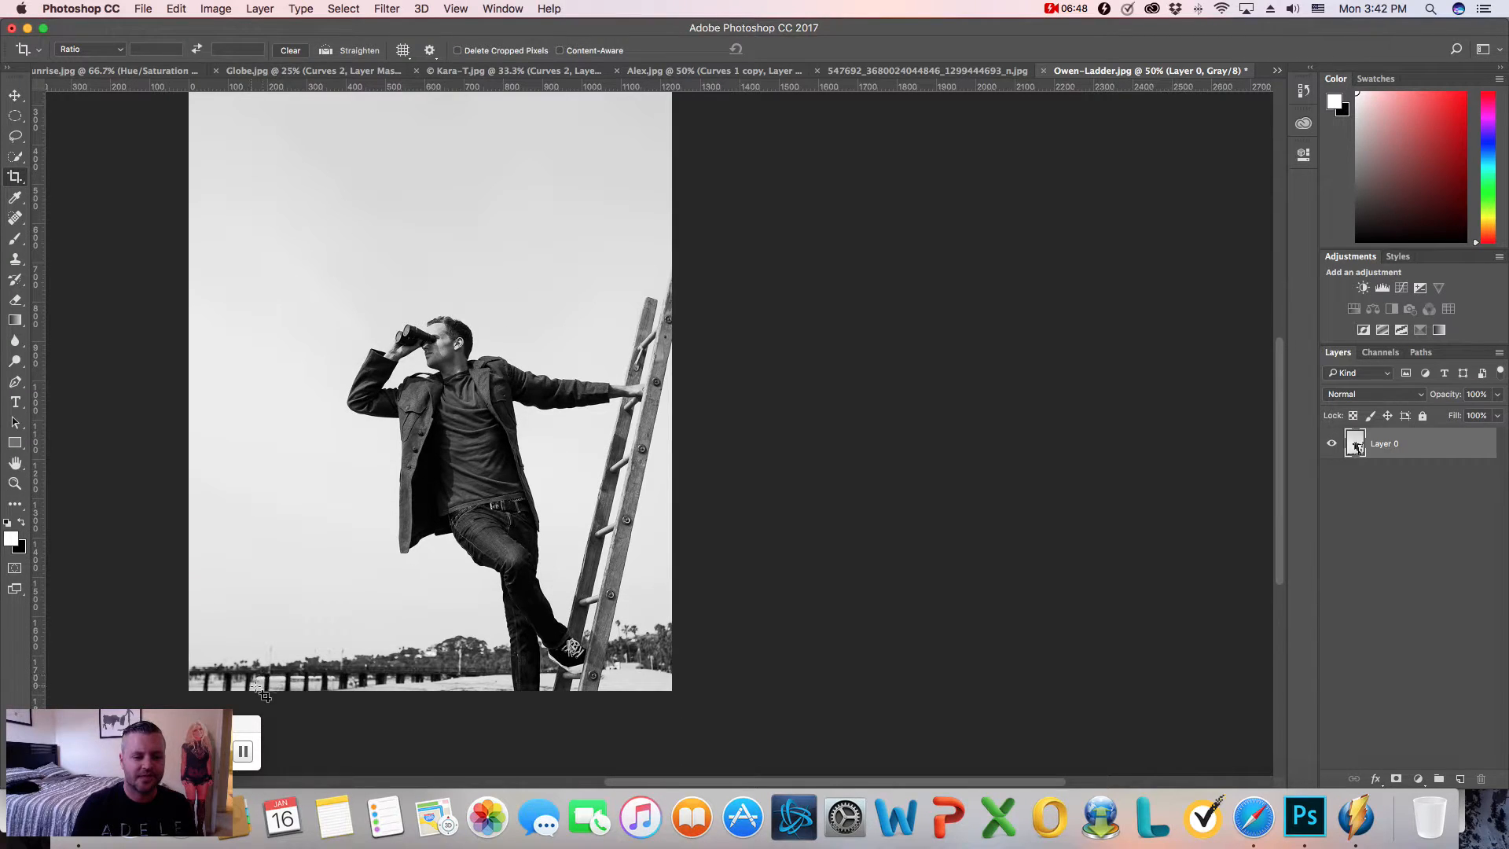